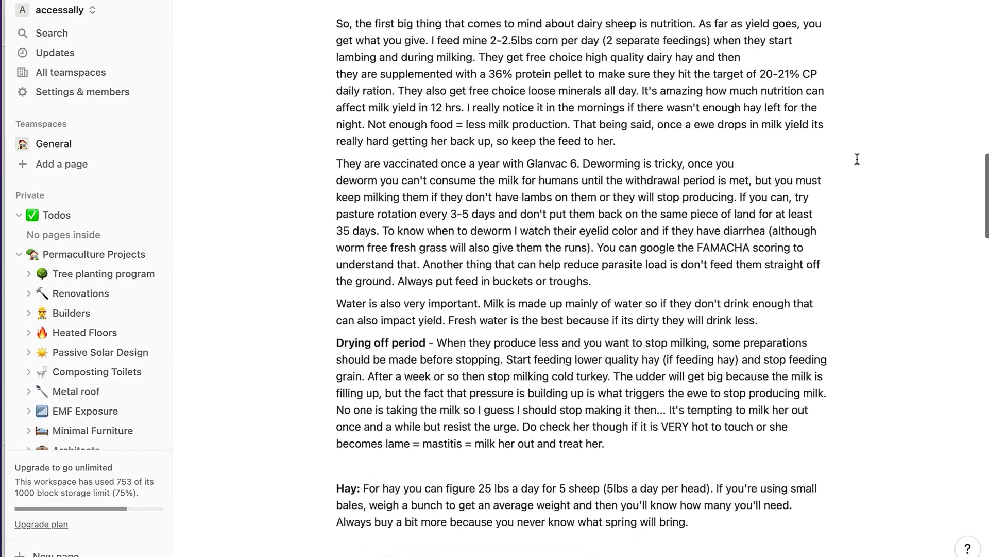
- Browse Permaculture Projects, Tree planting program and Greenhouse, then show the empty block's actions
{"action": "scroll", "coordinate": [857, 158], "scroll_direction": "up", "scroll_amount": 20}
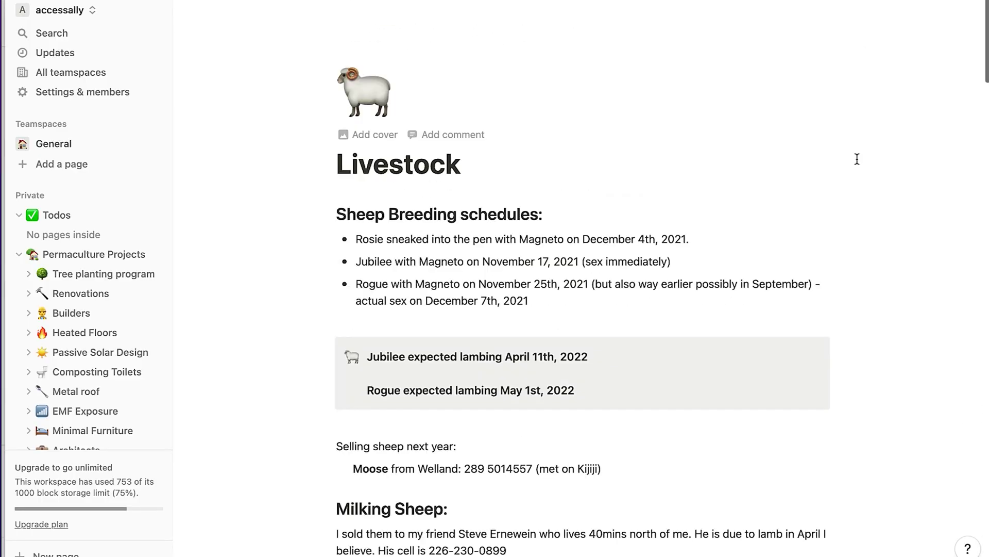
{"action": "left_click", "coordinate": [97, 257]}
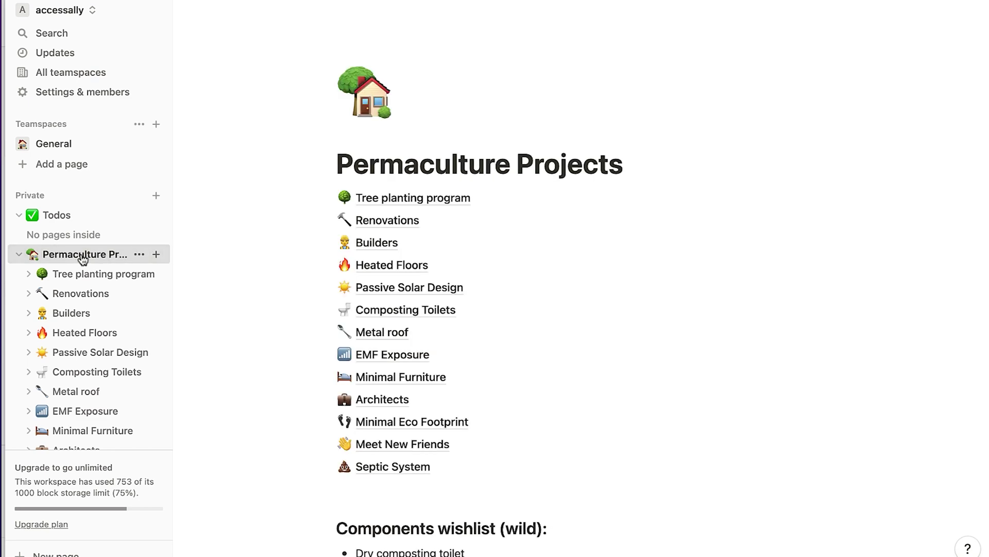
{"action": "scroll", "coordinate": [821, 177], "scroll_direction": "down", "scroll_amount": 18}
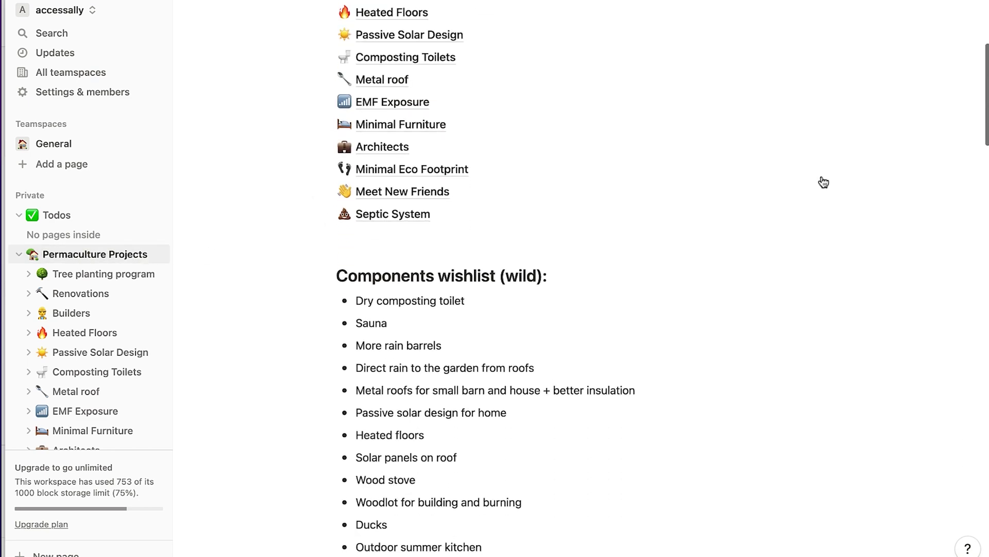
{"action": "scroll", "coordinate": [822, 176], "scroll_direction": "up", "scroll_amount": 15}
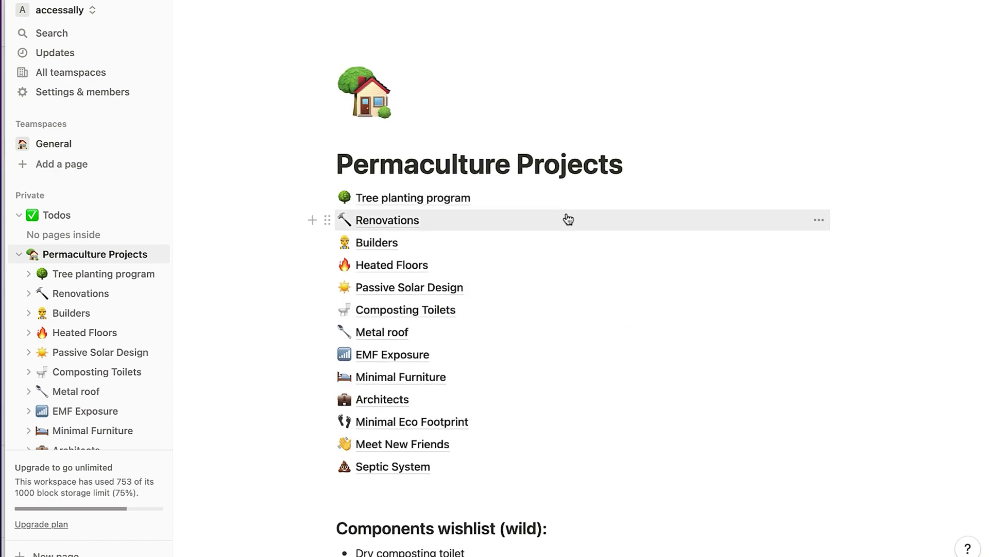
{"action": "left_click", "coordinate": [418, 201]}
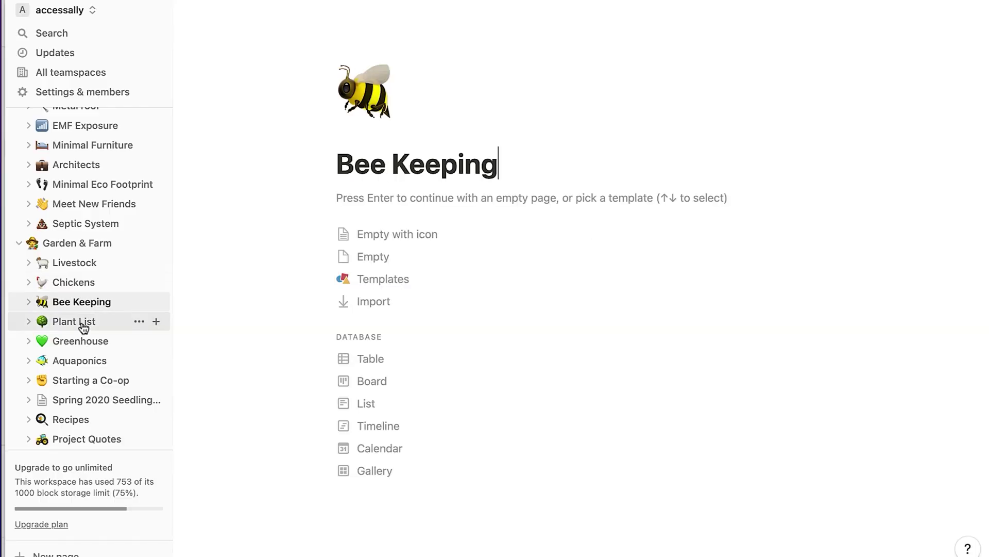
{"action": "left_click", "coordinate": [88, 342]}
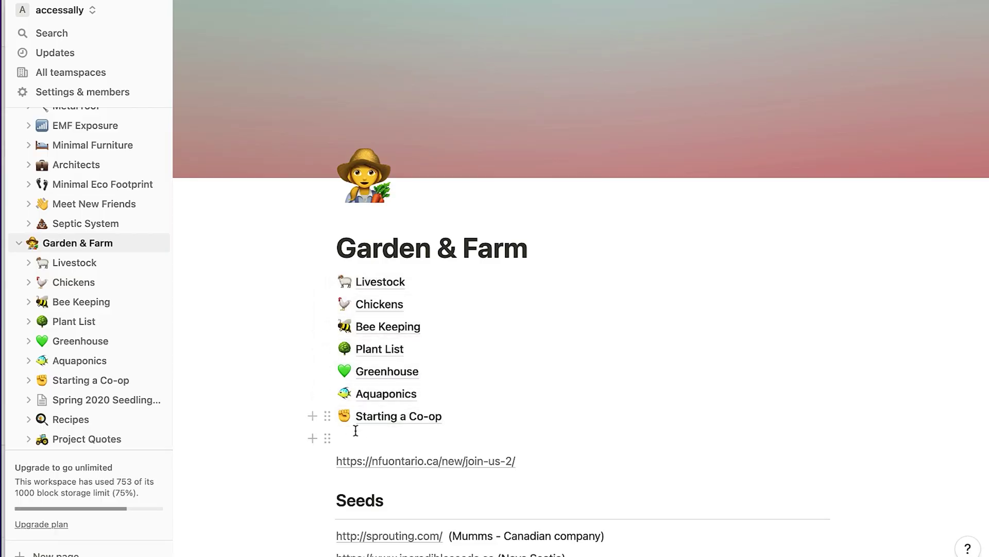
{"action": "left_click", "coordinate": [325, 439]}
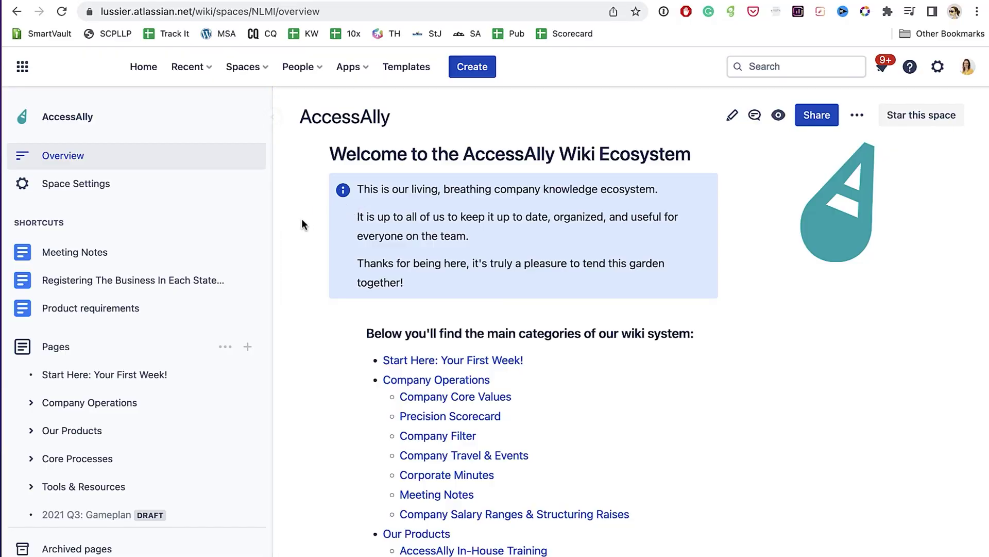
- Go through Meeting Notes and 2022 Sales & Marketing Meeting Notes to the 12-20-2022 meeting page
{"action": "left_click", "coordinate": [70, 254]}
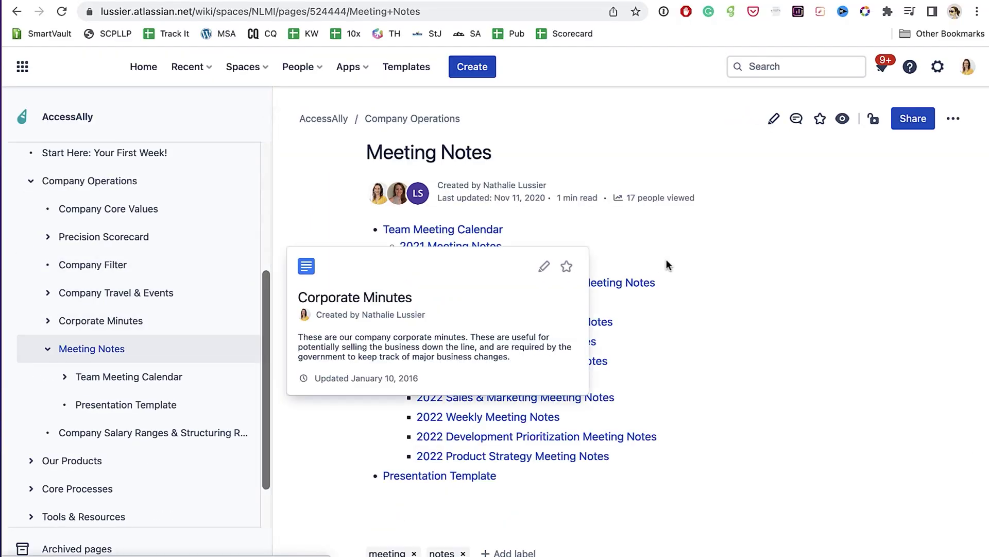
{"action": "left_click", "coordinate": [516, 397]}
{"action": "scroll", "coordinate": [654, 321], "scroll_direction": "down", "scroll_amount": 15}
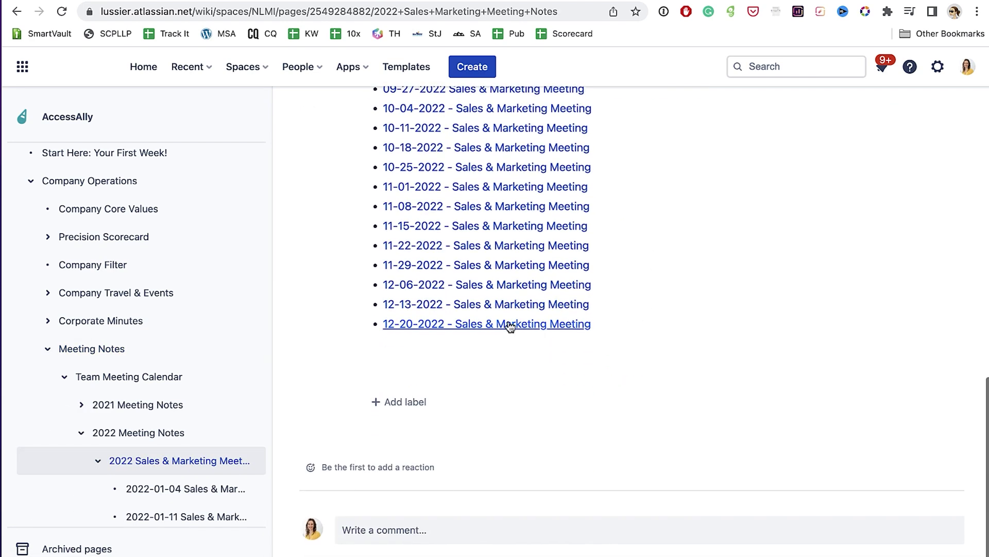
{"action": "left_click", "coordinate": [511, 325]}
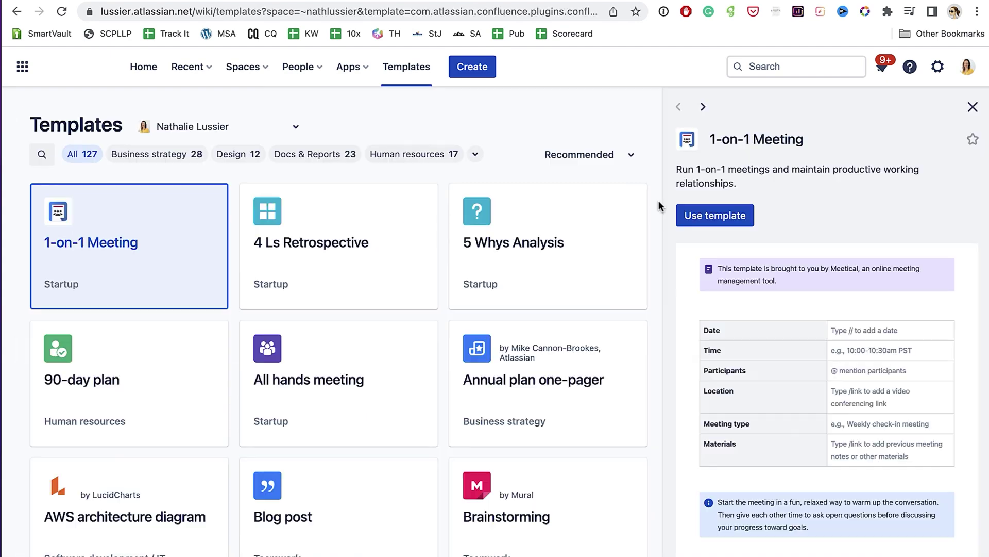
- Set the green seedling photo as the page's header image
{"action": "scroll", "coordinate": [658, 201], "scroll_direction": "down", "scroll_amount": 9}
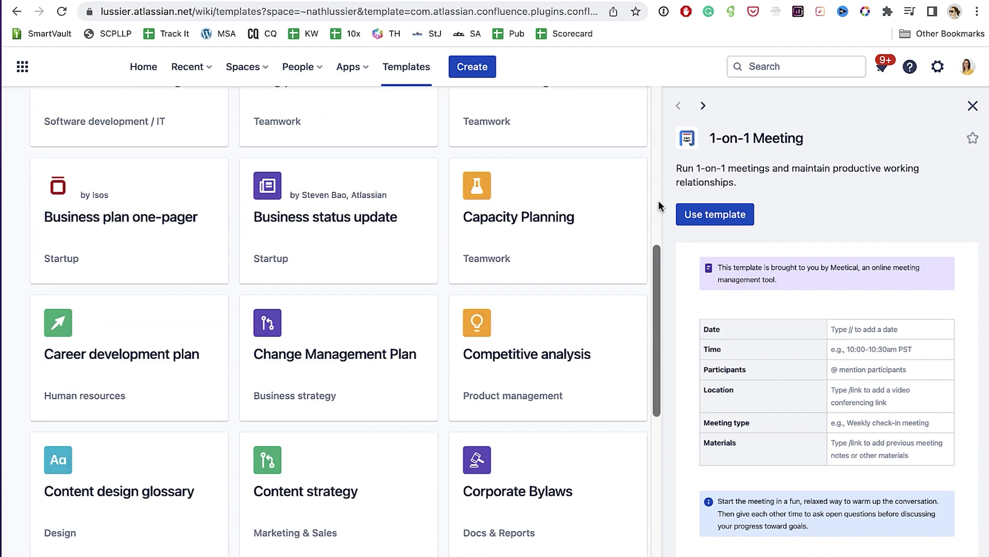
{"action": "scroll", "coordinate": [658, 200], "scroll_direction": "down", "scroll_amount": 9}
{"action": "scroll", "coordinate": [658, 200], "scroll_direction": "up", "scroll_amount": 11}
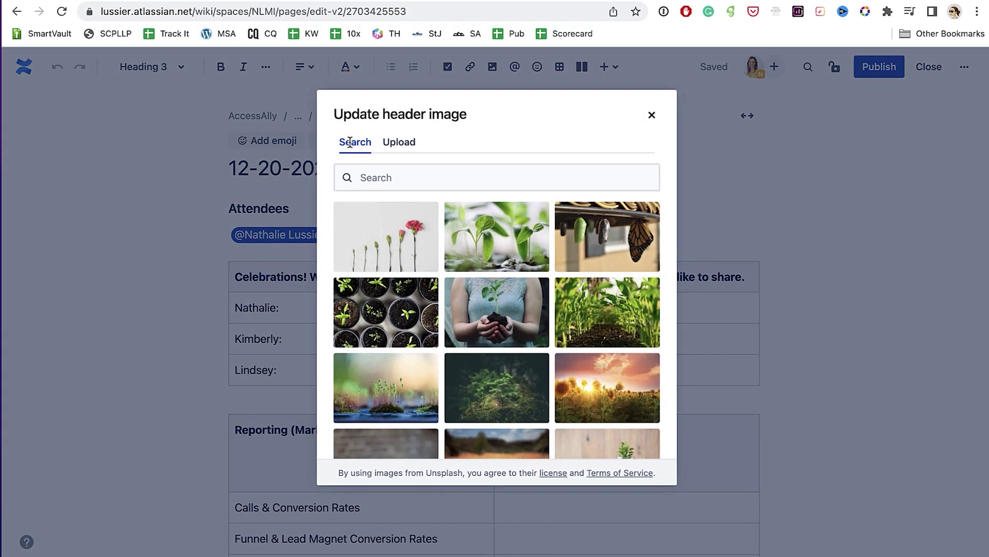
{"action": "left_click", "coordinate": [504, 243]}
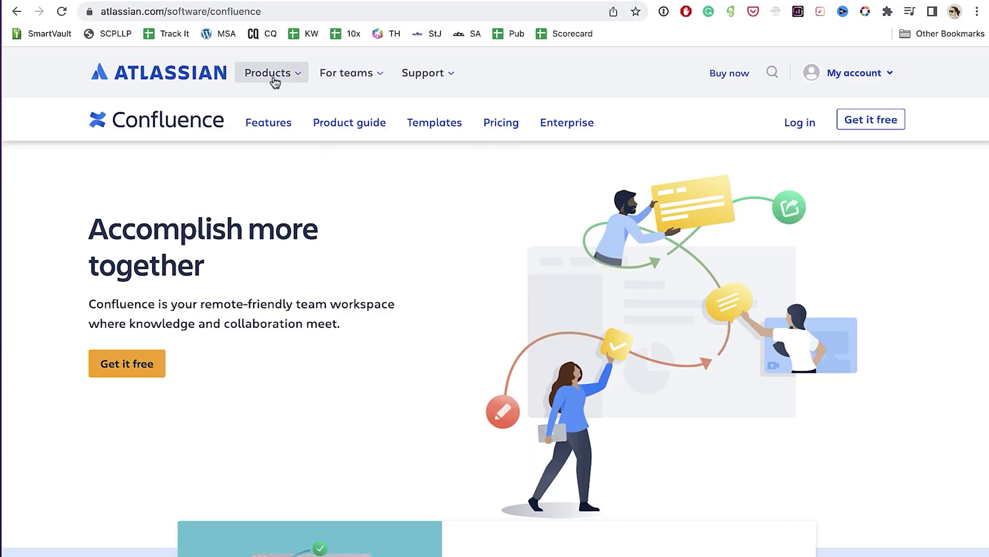
- Show the Atlassian Products list, then scroll the Confluence page down to 'There's a template for that'
{"action": "left_click", "coordinate": [275, 80]}
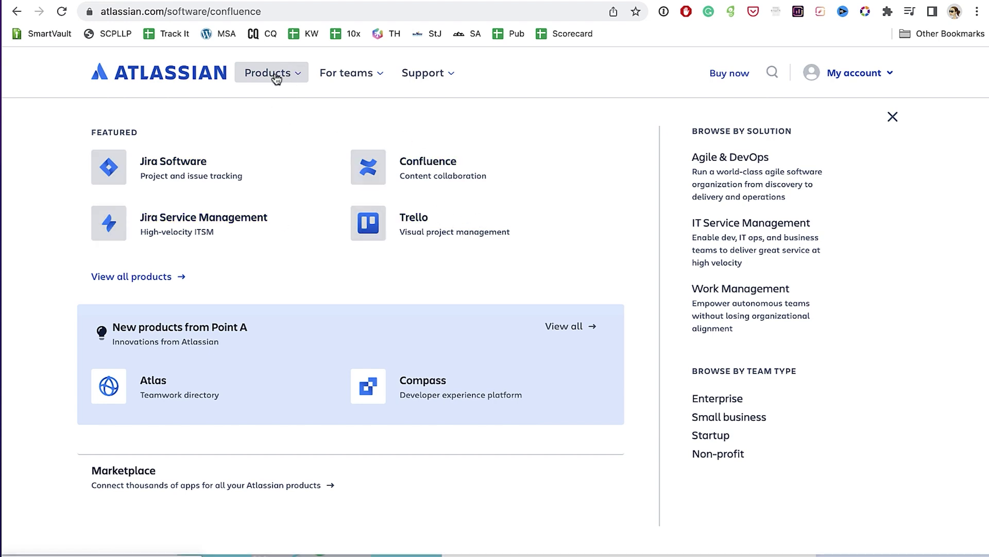
{"action": "scroll", "coordinate": [842, 191], "scroll_direction": "down", "scroll_amount": 10}
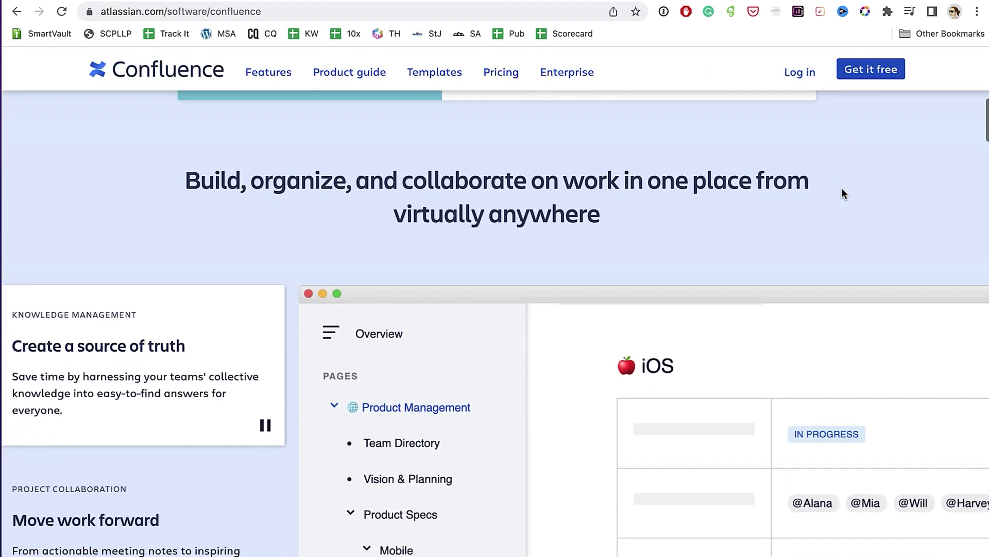
{"action": "scroll", "coordinate": [842, 194], "scroll_direction": "down", "scroll_amount": 5}
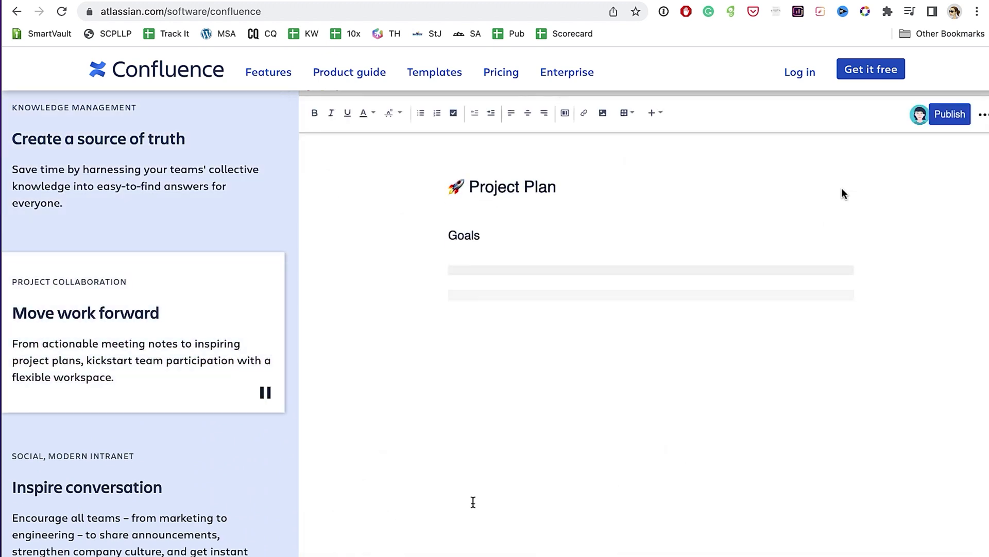
{"action": "scroll", "coordinate": [844, 191], "scroll_direction": "down", "scroll_amount": 6}
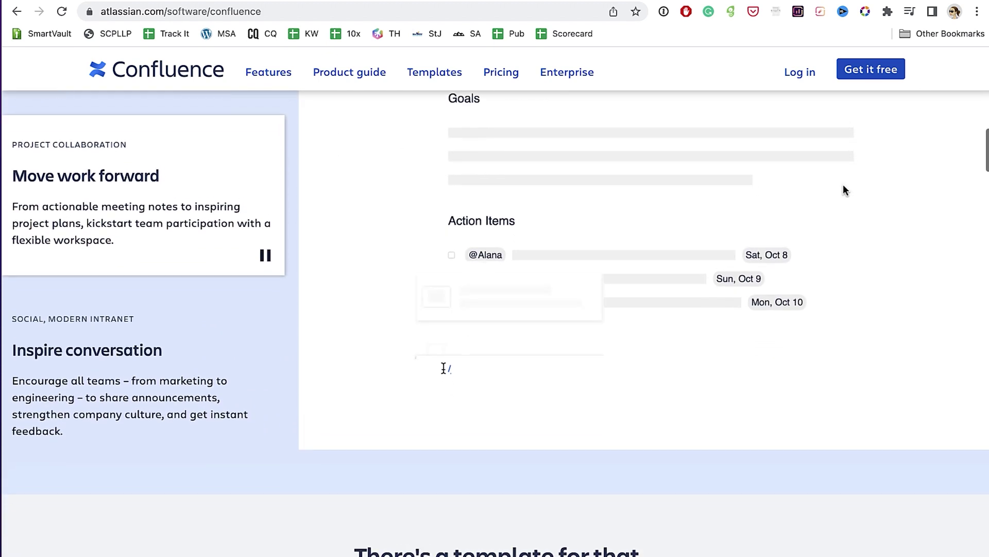
{"action": "scroll", "coordinate": [844, 190], "scroll_direction": "down", "scroll_amount": 4}
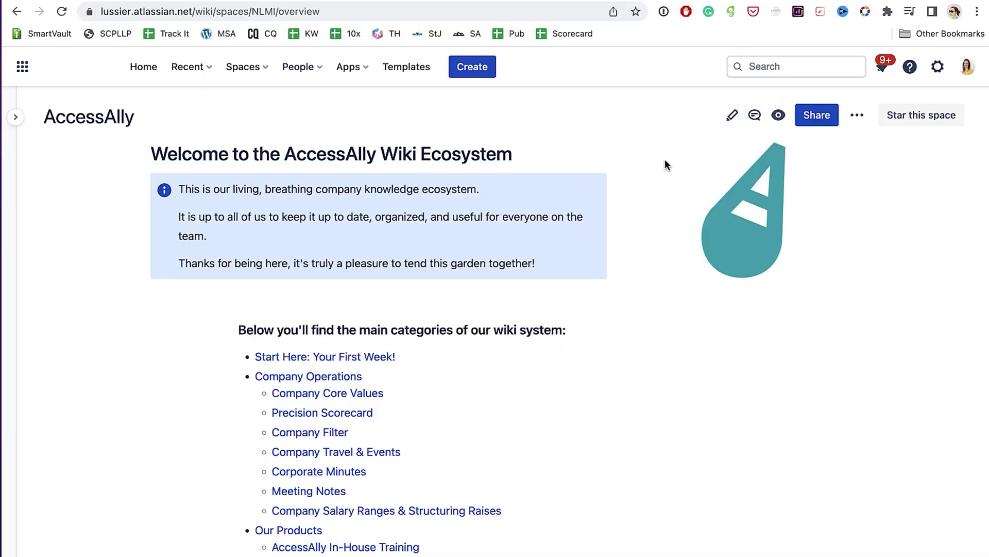
- Open Meeting Notes from the wiki overview, then go back to the 12-20-2022 meeting page
{"action": "scroll", "coordinate": [665, 164], "scroll_direction": "down", "scroll_amount": 5}
{"action": "scroll", "coordinate": [665, 164], "scroll_direction": "down", "scroll_amount": 15}
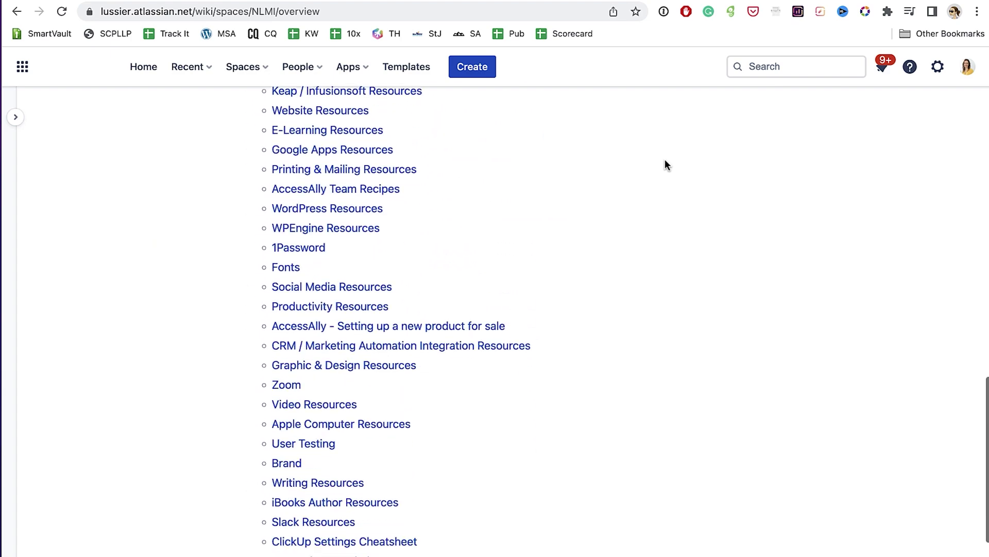
{"action": "scroll", "coordinate": [665, 165], "scroll_direction": "up", "scroll_amount": 15}
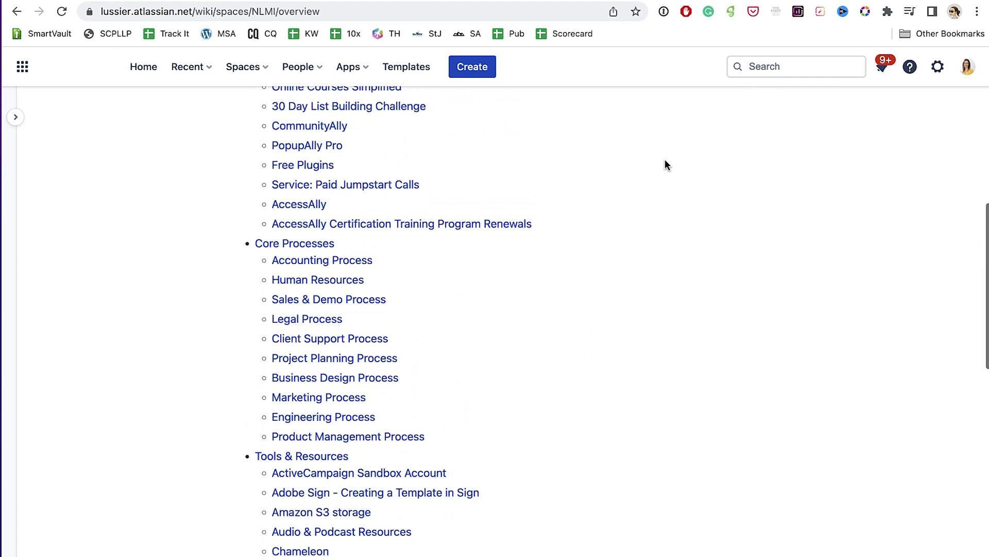
{"action": "left_click", "coordinate": [309, 192]}
{"action": "mouse_move", "coordinate": [117, 315]}
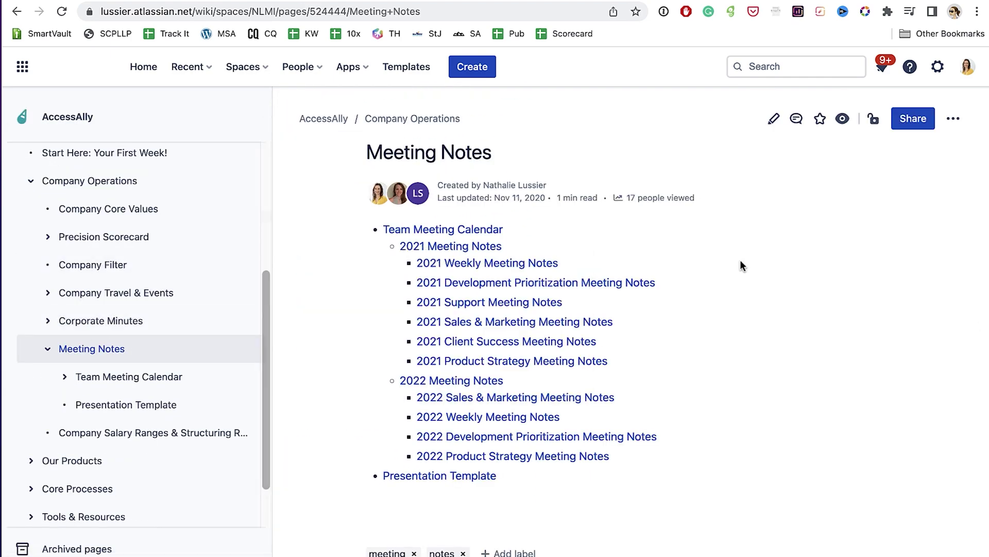
{"action": "key", "text": "alt+Left"}
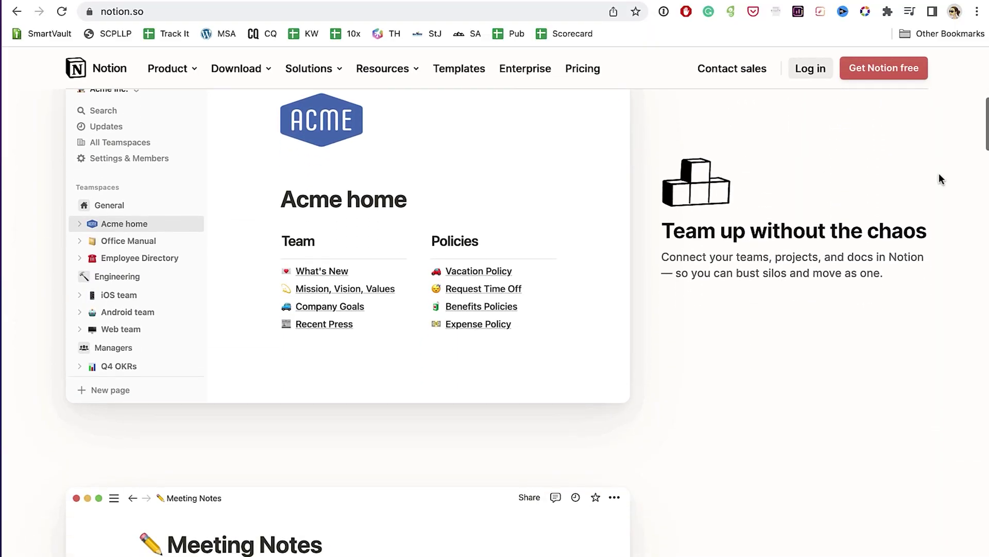
- Scroll the notion.so homepage past the Acme home, Meeting Notes and Roadmap previews
{"action": "scroll", "coordinate": [939, 175], "scroll_direction": "down", "scroll_amount": 10}
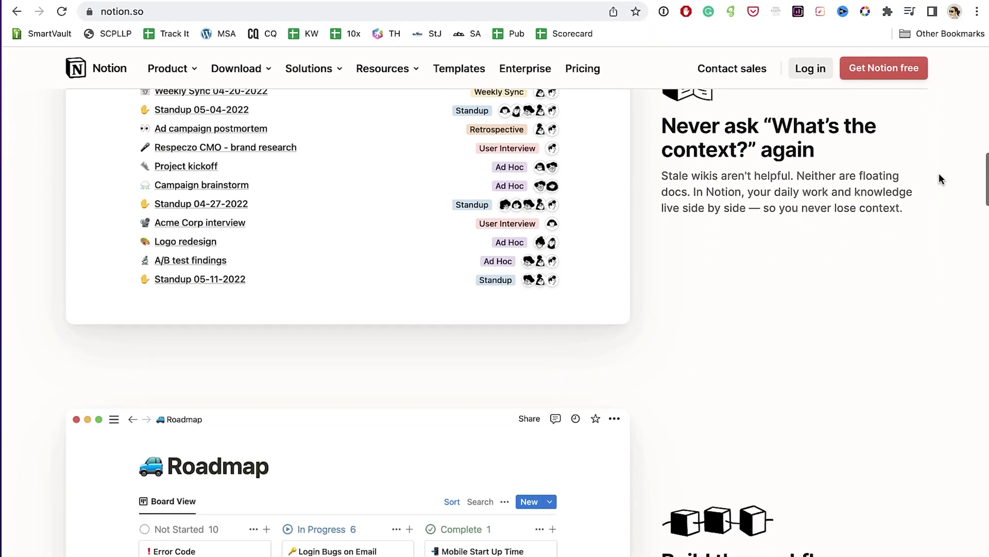
{"action": "scroll", "coordinate": [940, 175], "scroll_direction": "down", "scroll_amount": 9}
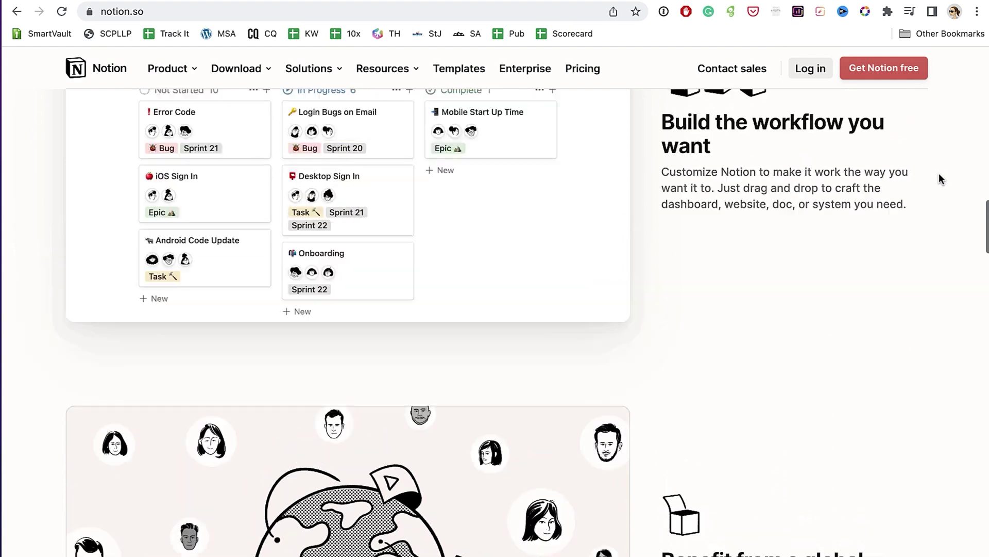
{"action": "scroll", "coordinate": [938, 175], "scroll_direction": "up", "scroll_amount": 3}
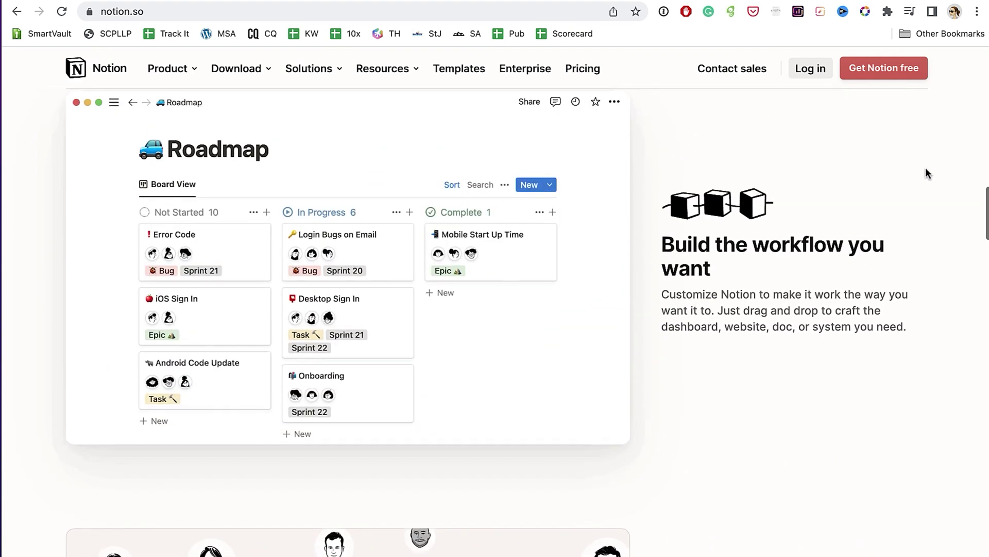
{"action": "scroll", "coordinate": [928, 173], "scroll_direction": "down", "scroll_amount": 10}
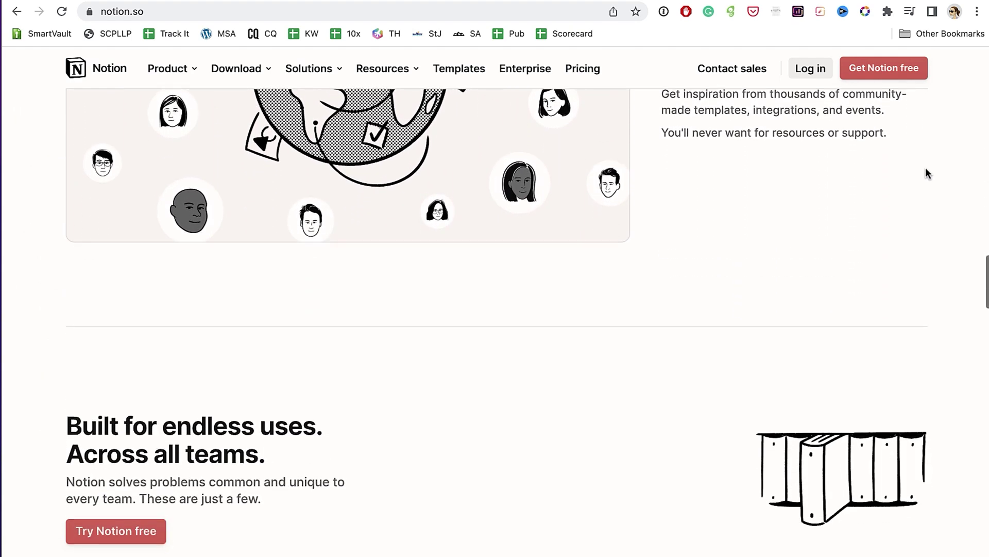
{"action": "scroll", "coordinate": [927, 173], "scroll_direction": "down", "scroll_amount": 8}
{"action": "scroll", "coordinate": [913, 181], "scroll_direction": "down", "scroll_amount": 1}
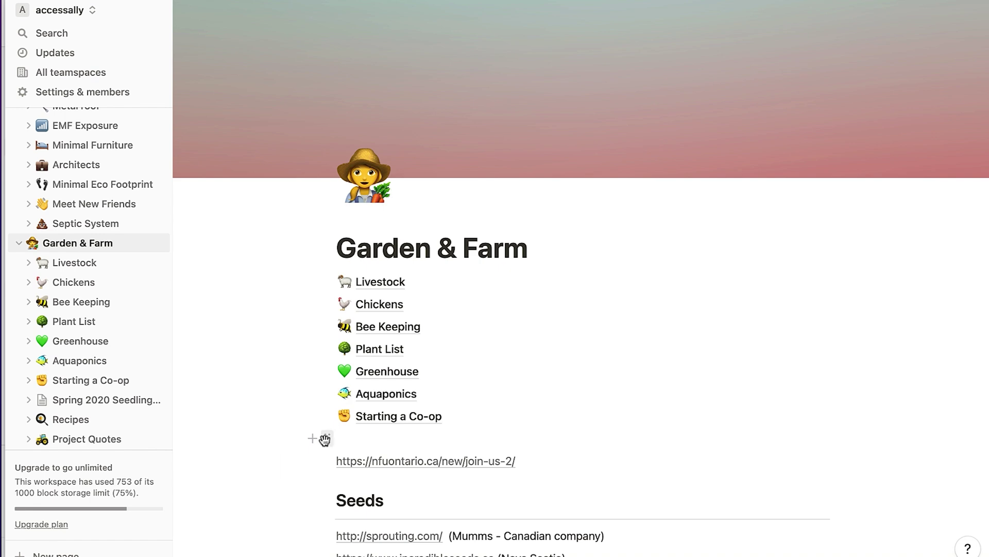
- Bring up the actions menu for the empty block on the Garden & Farm page
{"action": "left_click", "coordinate": [325, 438]}
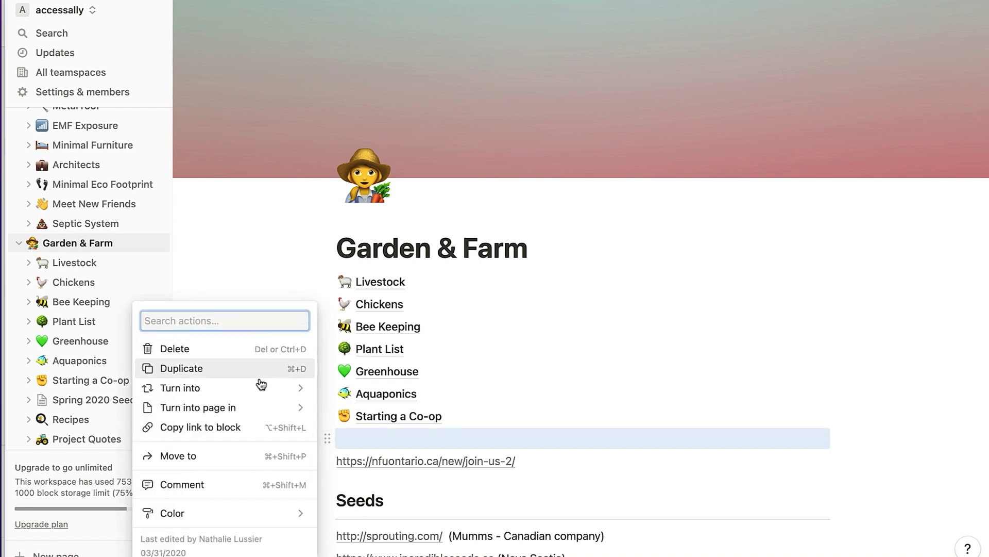
{"action": "mouse_move", "coordinate": [258, 411]}
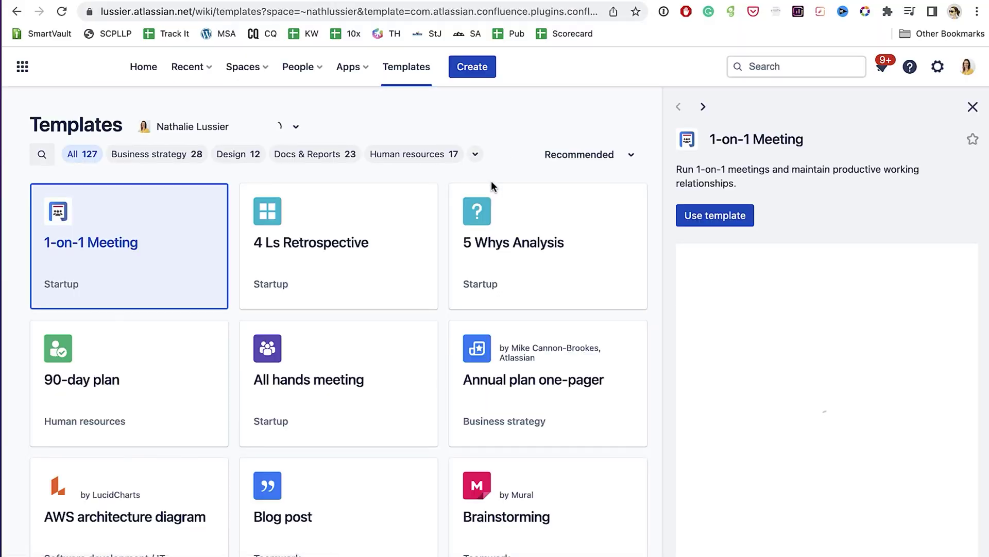
- Open 2022 Sales & Marketing Meeting Notes, then its 12-20-2022 meeting link
{"action": "scroll", "coordinate": [658, 200], "scroll_direction": "down", "scroll_amount": 10}
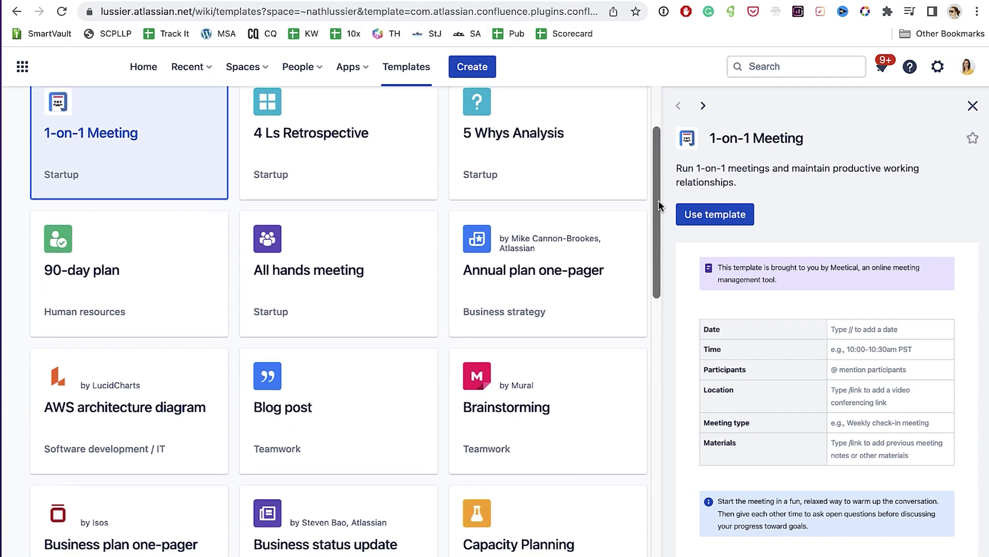
{"action": "scroll", "coordinate": [658, 200], "scroll_direction": "down", "scroll_amount": 3}
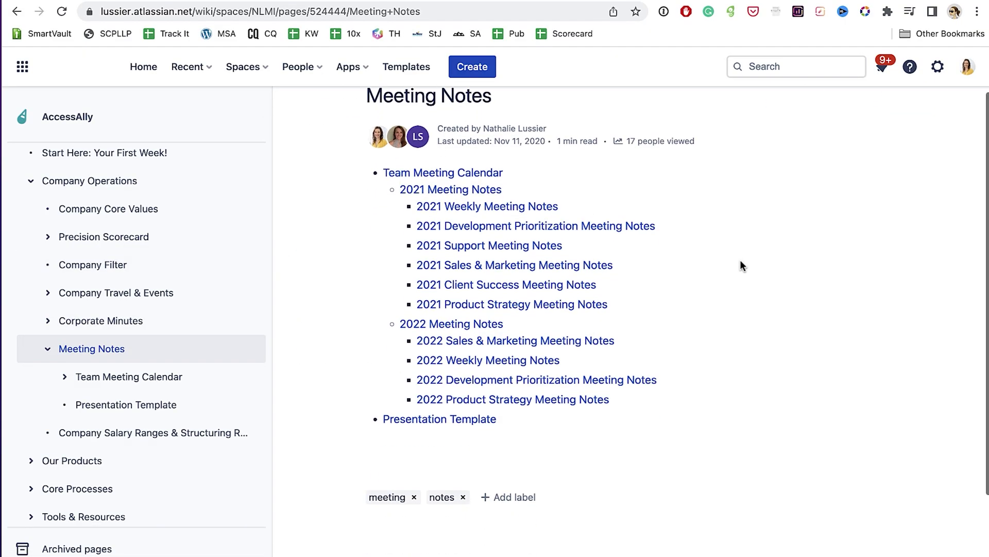
{"action": "left_click", "coordinate": [495, 345]}
{"action": "scroll", "coordinate": [653, 319], "scroll_direction": "down", "scroll_amount": 15}
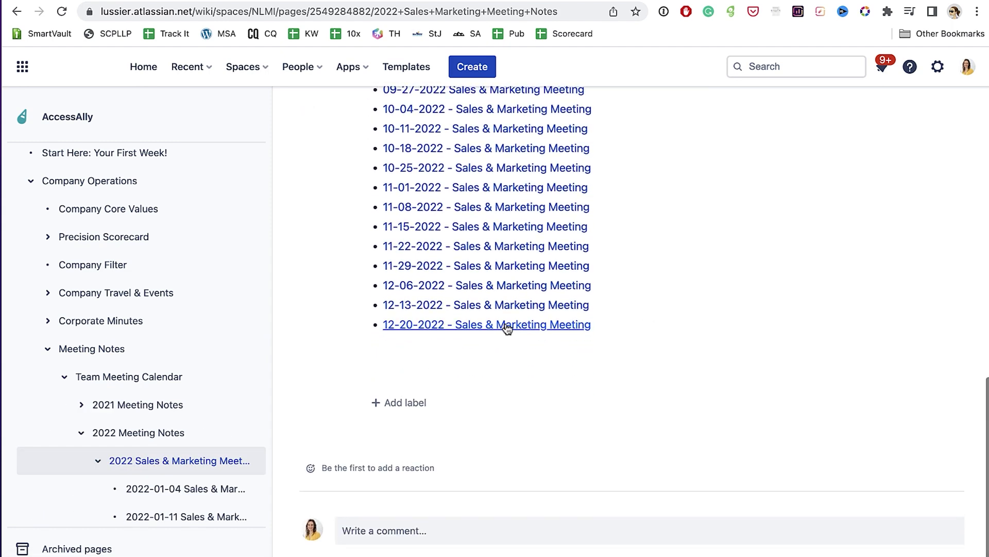
{"action": "left_click", "coordinate": [507, 329]}
{"action": "scroll", "coordinate": [882, 186], "scroll_direction": "down", "scroll_amount": 3}
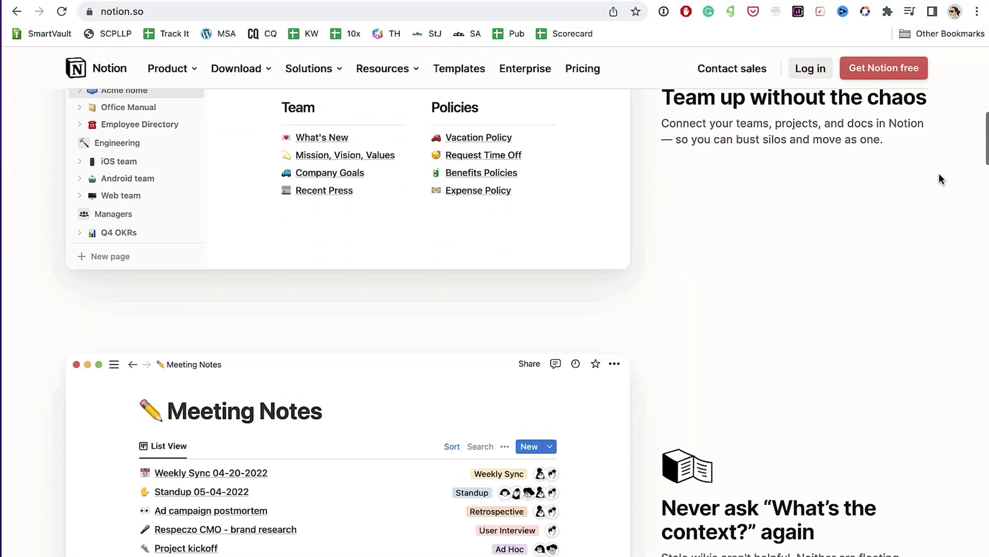
- Scroll up and down through the notion.so homepage product previews
{"action": "scroll", "coordinate": [939, 175], "scroll_direction": "down", "scroll_amount": 10}
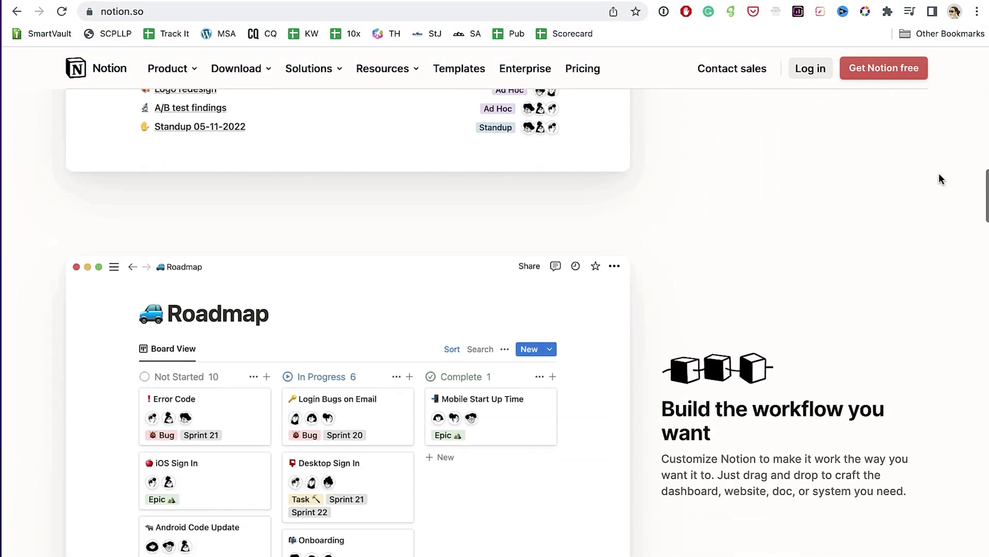
{"action": "scroll", "coordinate": [938, 176], "scroll_direction": "down", "scroll_amount": 8}
{"action": "scroll", "coordinate": [939, 175], "scroll_direction": "up", "scroll_amount": 4}
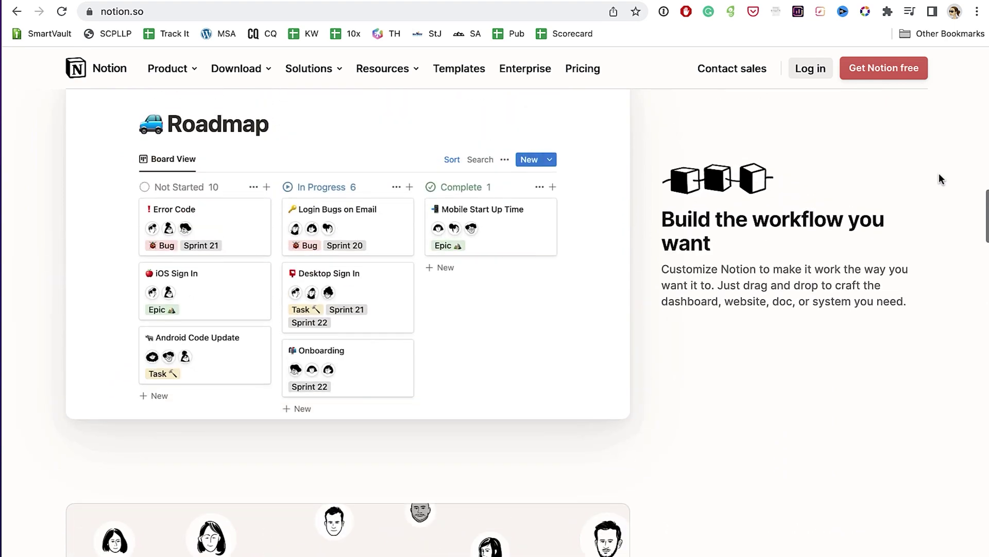
{"action": "scroll", "coordinate": [939, 173], "scroll_direction": "up", "scroll_amount": 1}
{"action": "scroll", "coordinate": [927, 174], "scroll_direction": "down", "scroll_amount": 12}
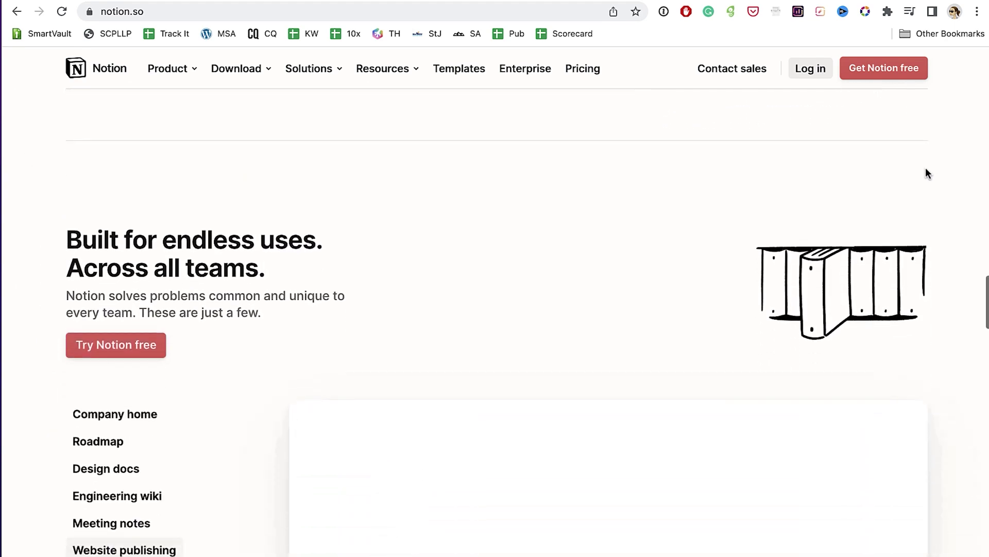
{"action": "scroll", "coordinate": [928, 174], "scroll_direction": "down", "scroll_amount": 10}
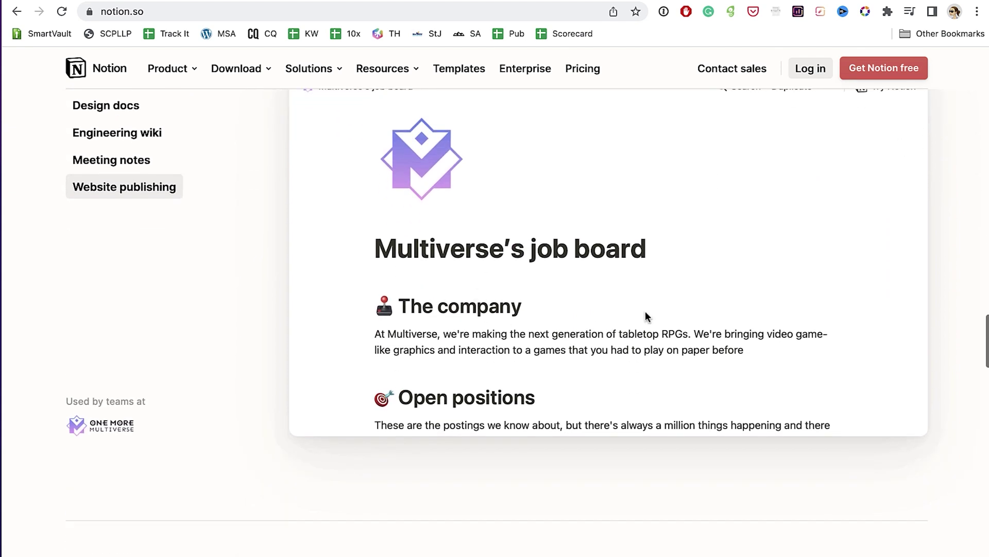
{"action": "scroll", "coordinate": [809, 252], "scroll_direction": "up", "scroll_amount": 3}
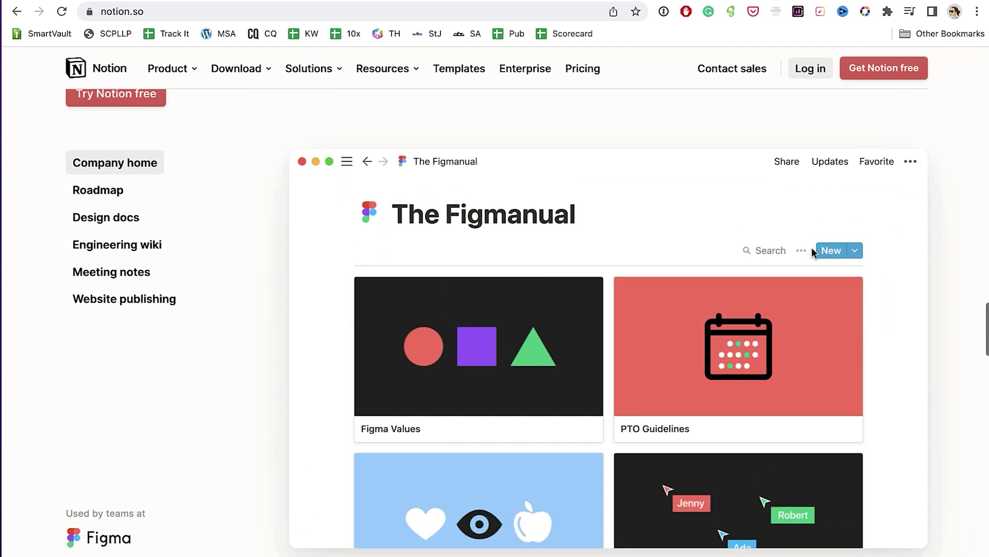
{"action": "scroll", "coordinate": [902, 235], "scroll_direction": "down", "scroll_amount": 5}
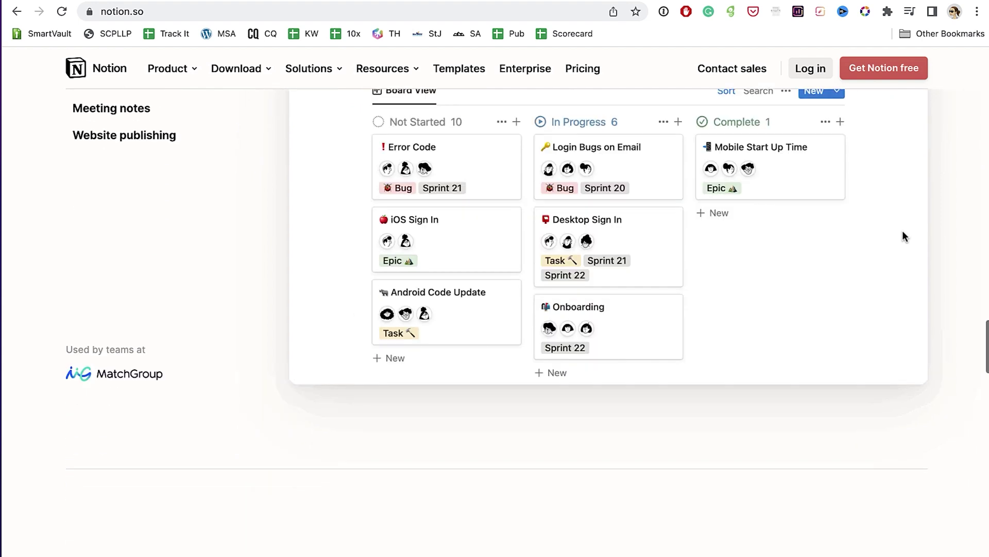
{"action": "scroll", "coordinate": [903, 233], "scroll_direction": "down", "scroll_amount": 8}
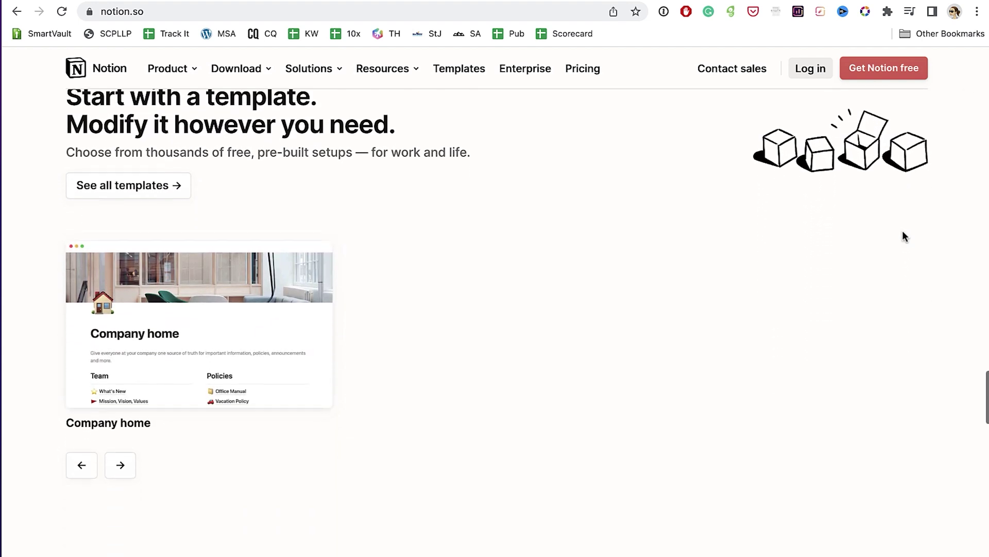
{"action": "scroll", "coordinate": [902, 235], "scroll_direction": "down", "scroll_amount": 10}
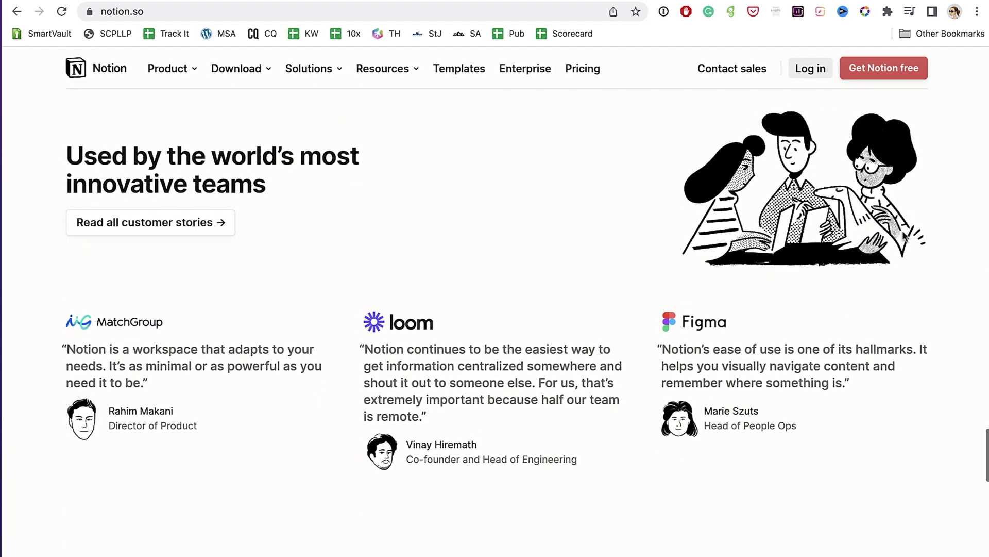
{"action": "scroll", "coordinate": [903, 234], "scroll_direction": "down", "scroll_amount": 9}
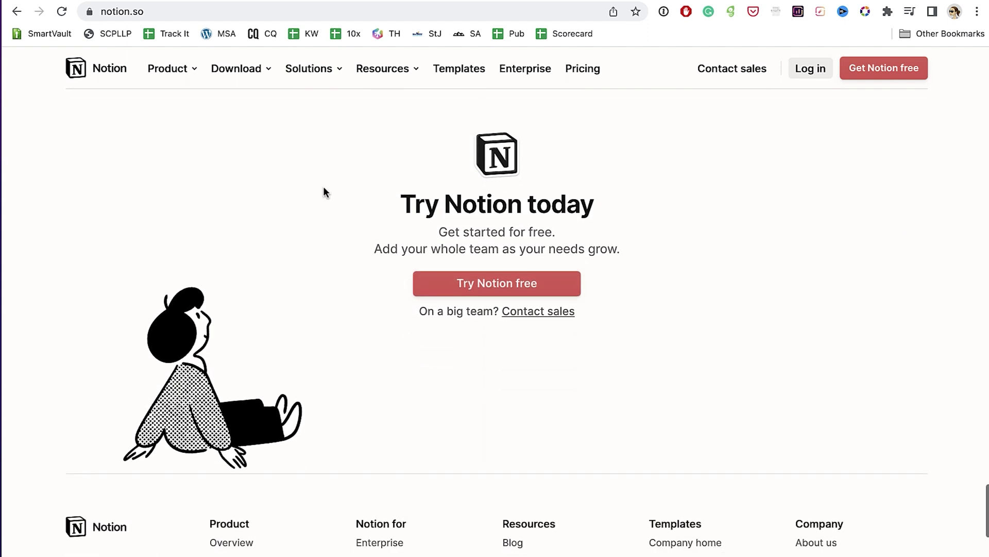
- Open Notion's template gallery and scroll through Notion Picks like Second brain and Daily standup
{"action": "mouse_move", "coordinate": [381, 71]}
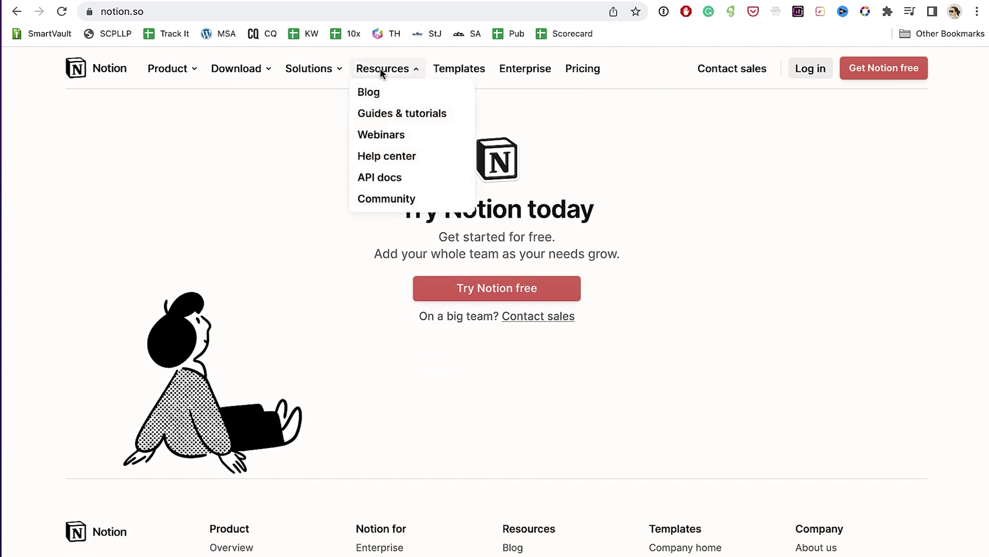
{"action": "mouse_move", "coordinate": [160, 69]}
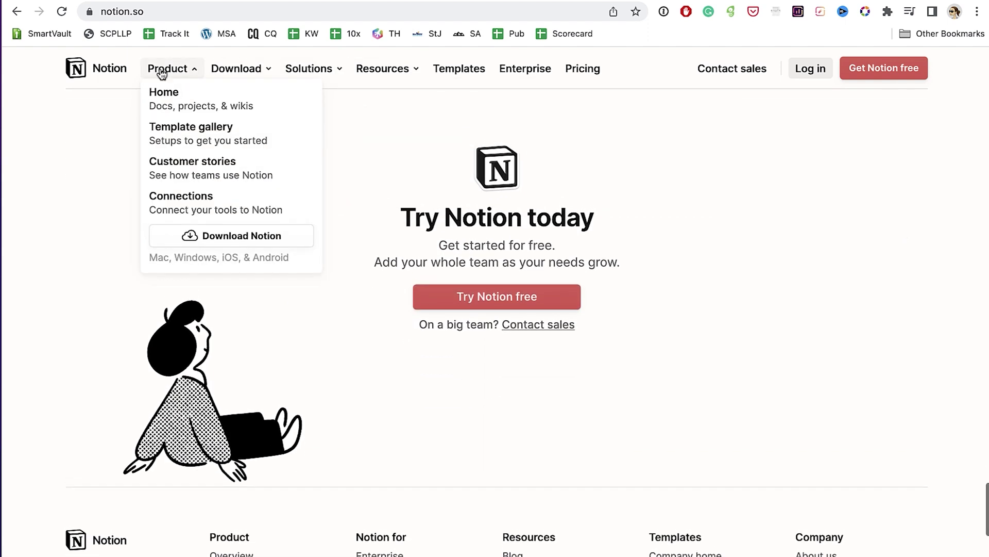
{"action": "left_click", "coordinate": [195, 138]}
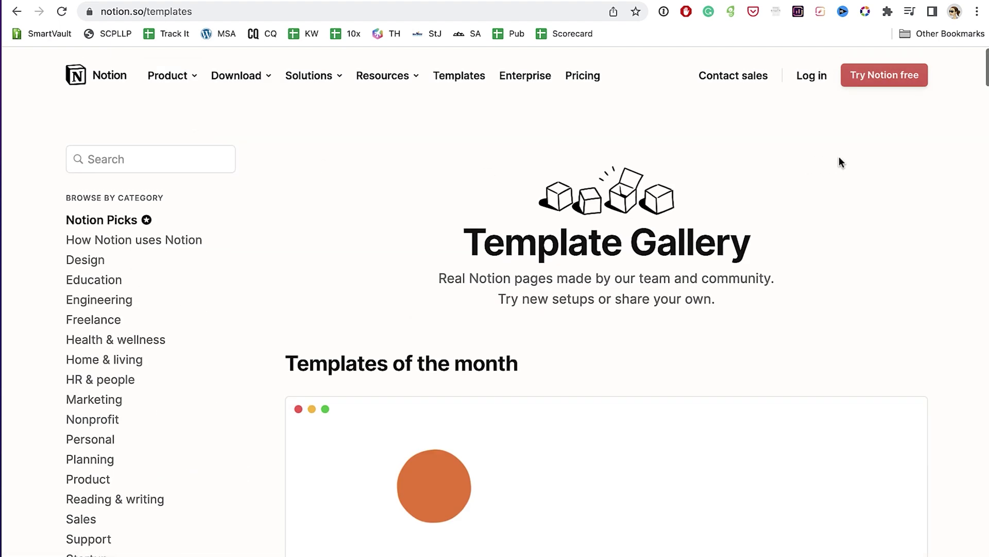
{"action": "scroll", "coordinate": [908, 157], "scroll_direction": "down", "scroll_amount": 8}
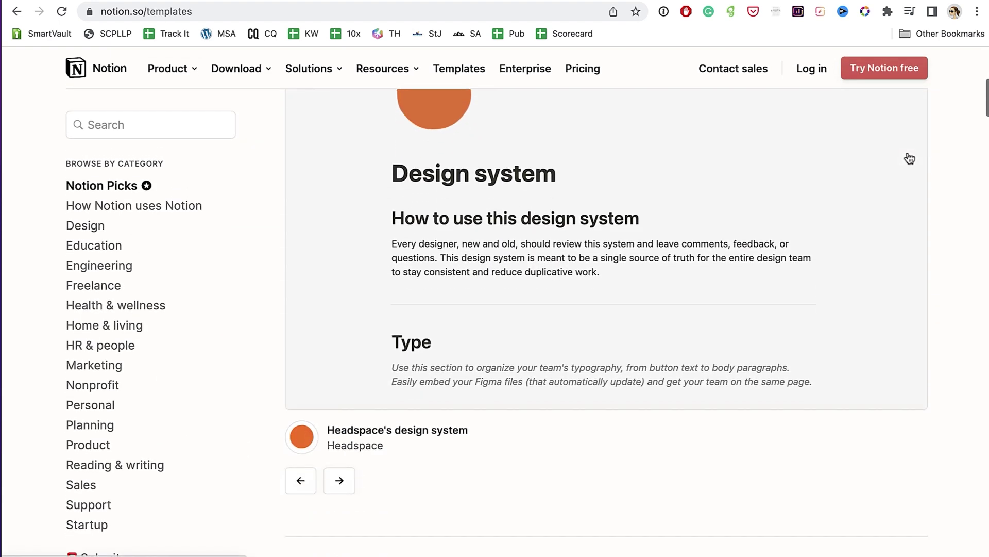
{"action": "scroll", "coordinate": [909, 157], "scroll_direction": "down", "scroll_amount": 10}
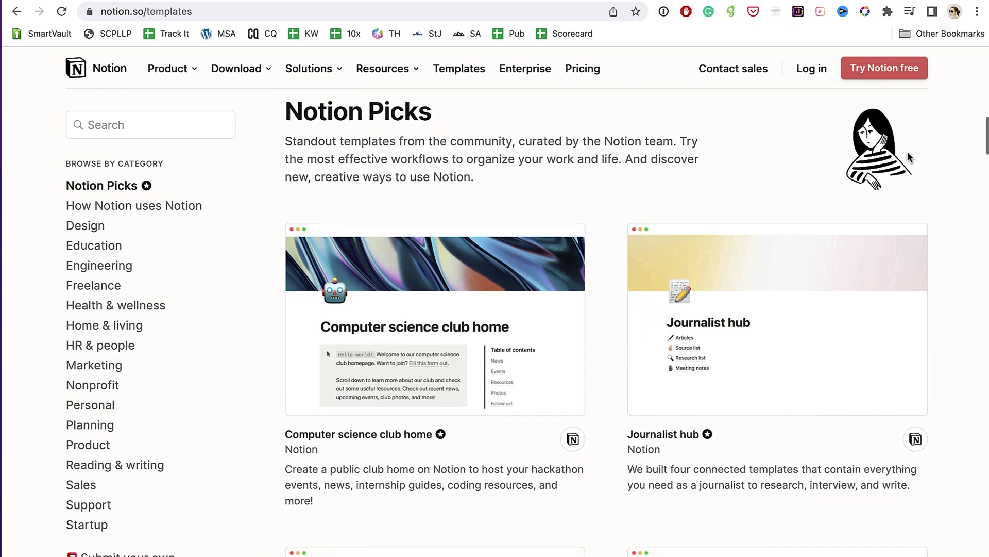
{"action": "scroll", "coordinate": [908, 155], "scroll_direction": "down", "scroll_amount": 8}
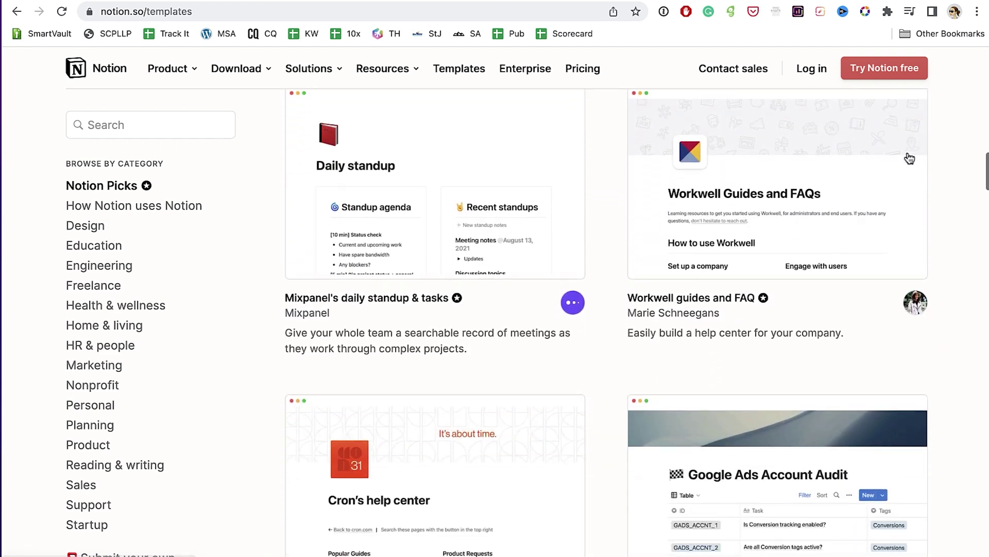
{"action": "scroll", "coordinate": [909, 158], "scroll_direction": "down", "scroll_amount": 4}
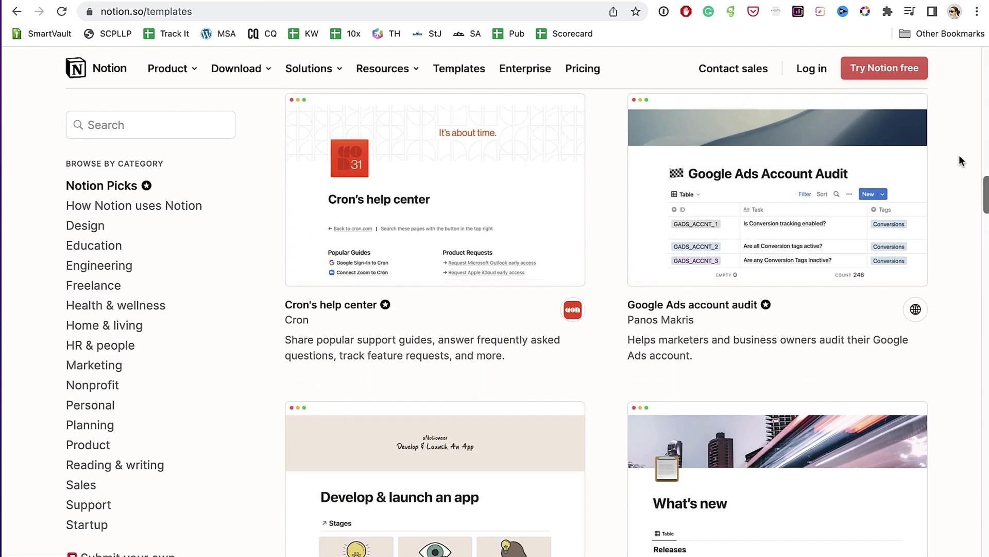
{"action": "scroll", "coordinate": [956, 154], "scroll_direction": "down", "scroll_amount": 8}
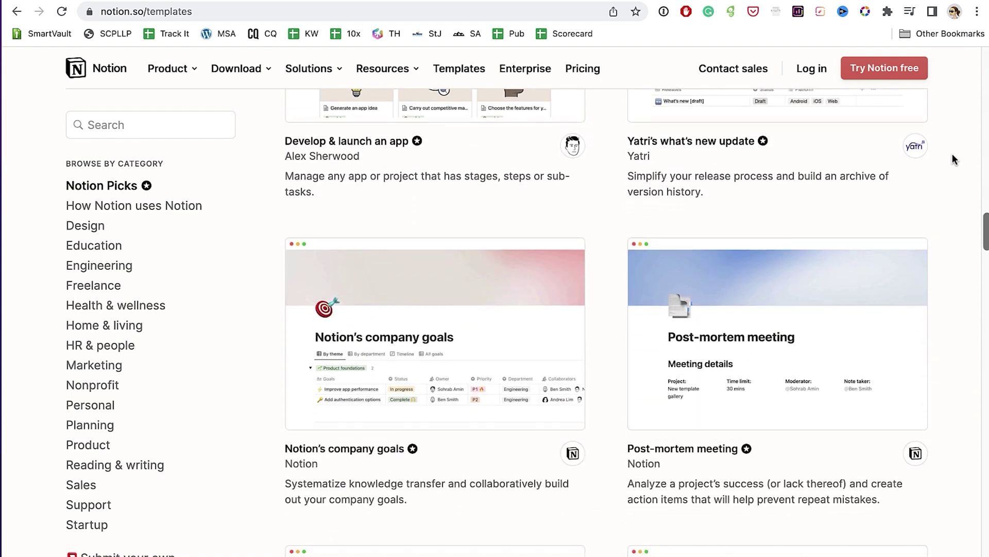
{"action": "scroll", "coordinate": [952, 154], "scroll_direction": "down", "scroll_amount": 8}
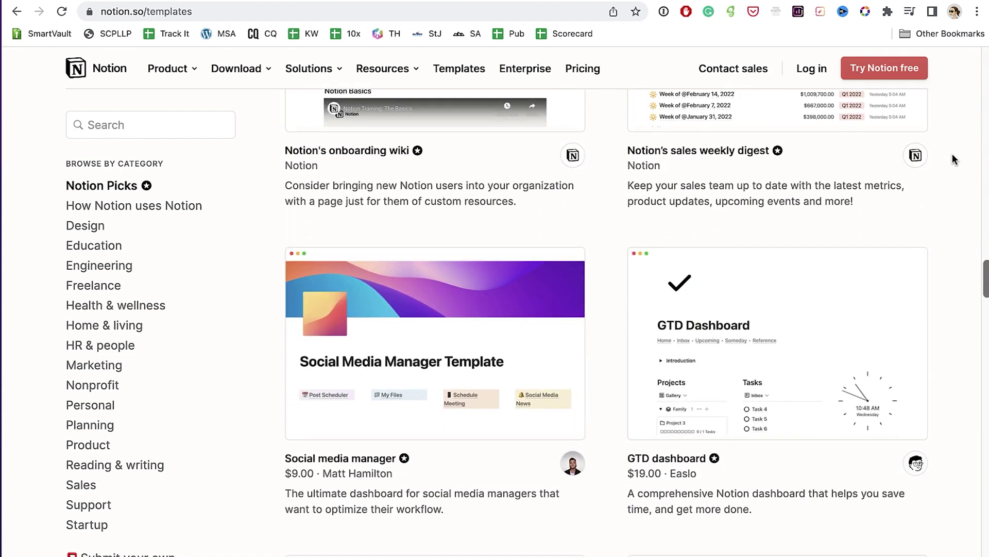
{"action": "scroll", "coordinate": [952, 154], "scroll_direction": "down", "scroll_amount": 6}
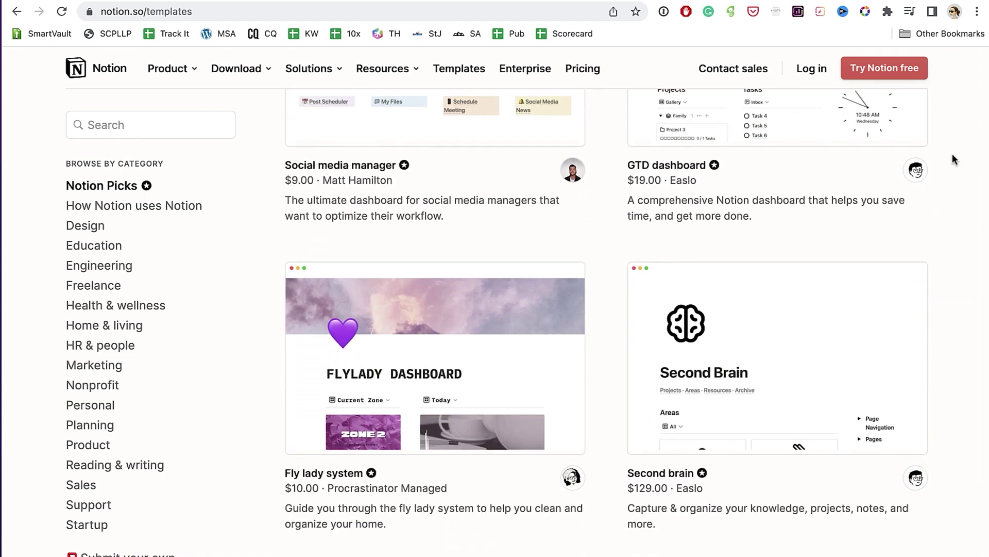
{"action": "scroll", "coordinate": [952, 154], "scroll_direction": "down", "scroll_amount": 7}
{"action": "scroll", "coordinate": [952, 154], "scroll_direction": "down", "scroll_amount": 8}
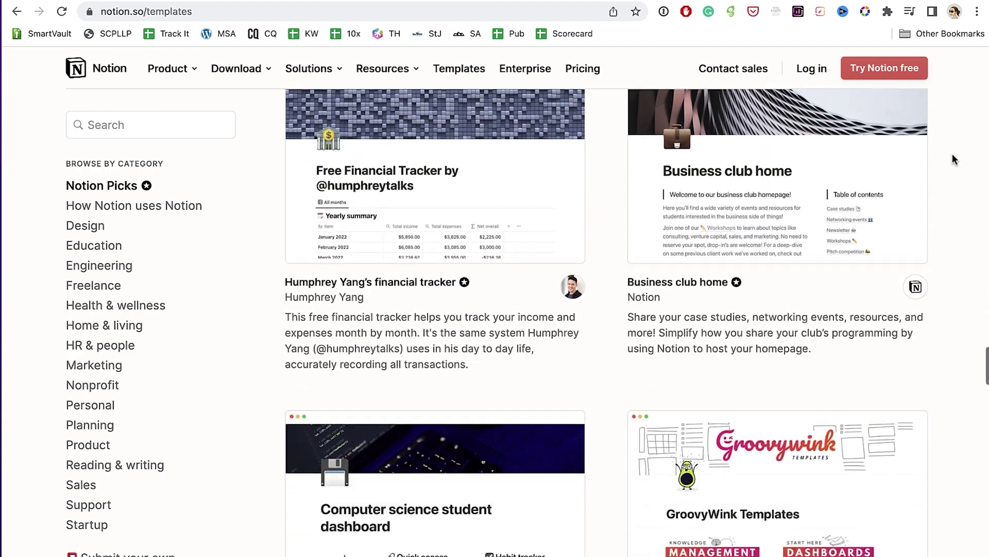
{"action": "scroll", "coordinate": [952, 153], "scroll_direction": "down", "scroll_amount": 5}
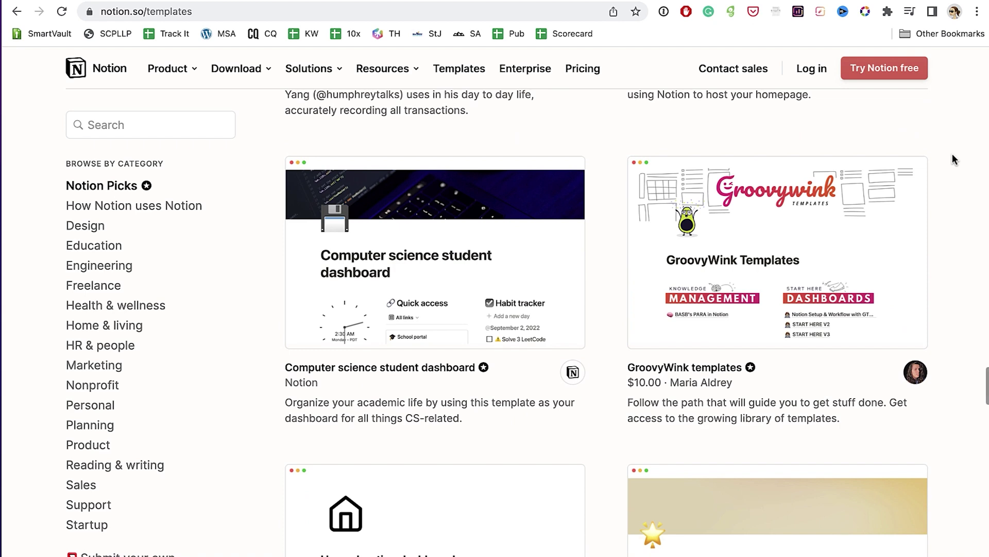
{"action": "scroll", "coordinate": [844, 205], "scroll_direction": "down", "scroll_amount": 4}
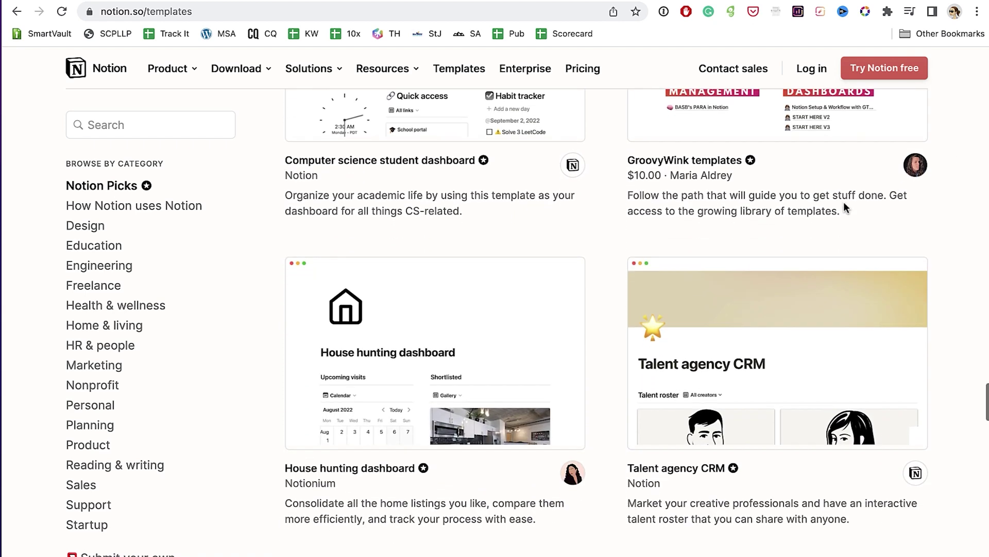
{"action": "scroll", "coordinate": [912, 184], "scroll_direction": "down", "scroll_amount": 15}
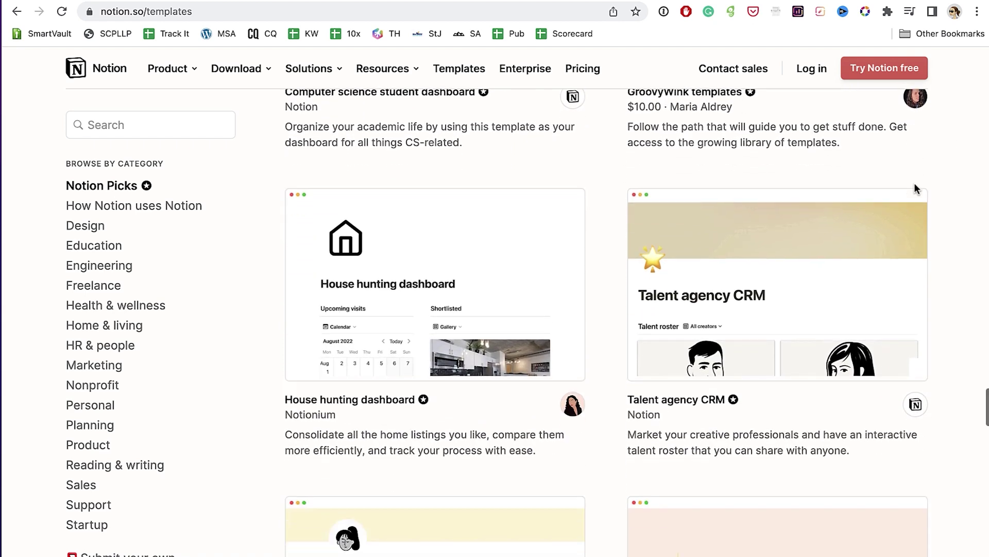
{"action": "scroll", "coordinate": [915, 188], "scroll_direction": "down", "scroll_amount": 6}
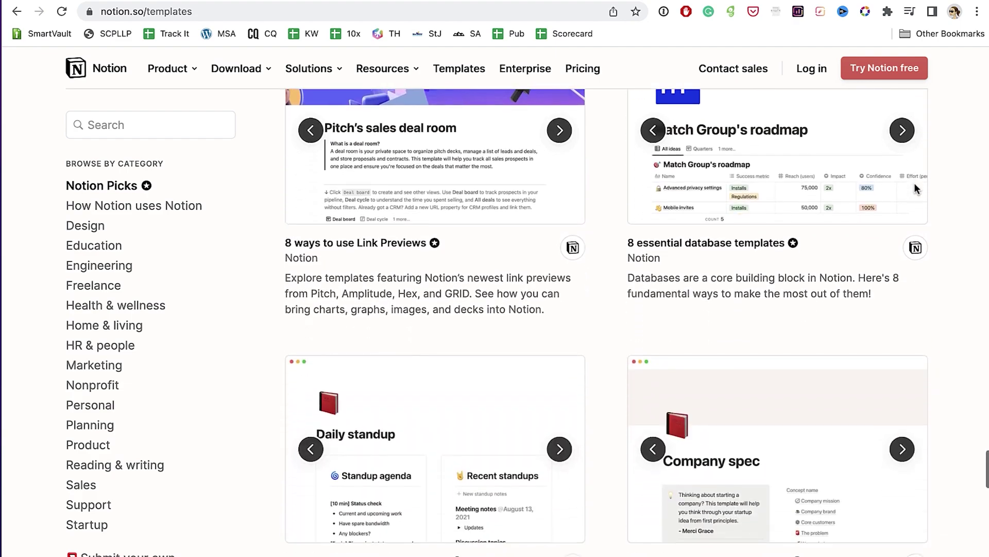
{"action": "scroll", "coordinate": [915, 189], "scroll_direction": "up", "scroll_amount": 20}
{"action": "scroll", "coordinate": [916, 190], "scroll_direction": "down", "scroll_amount": 10}
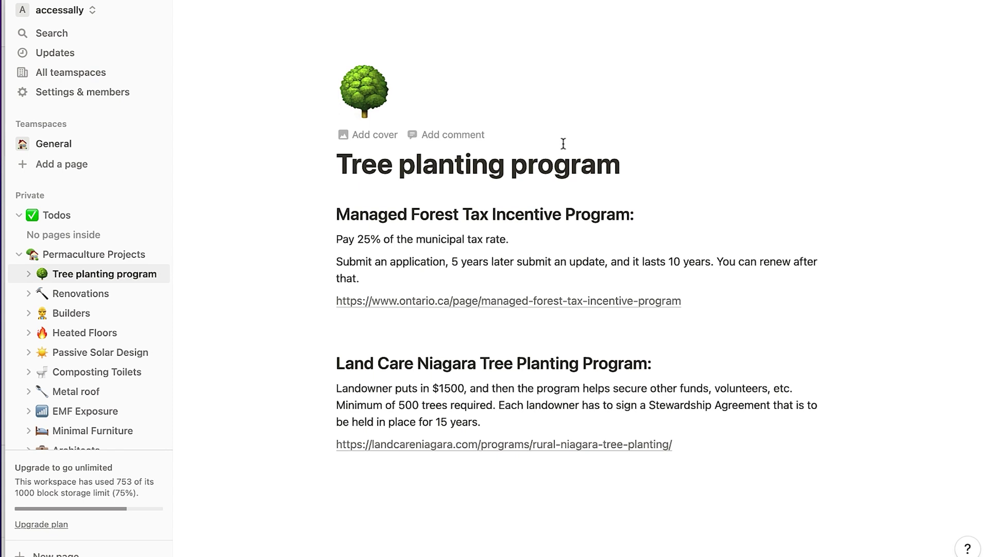
- Visit the Livestock, Chickens, Bee Keeping and Greenhouse pages, ending on the parent Garden & Farm
{"action": "scroll", "coordinate": [678, 124], "scroll_direction": "down", "scroll_amount": 2}
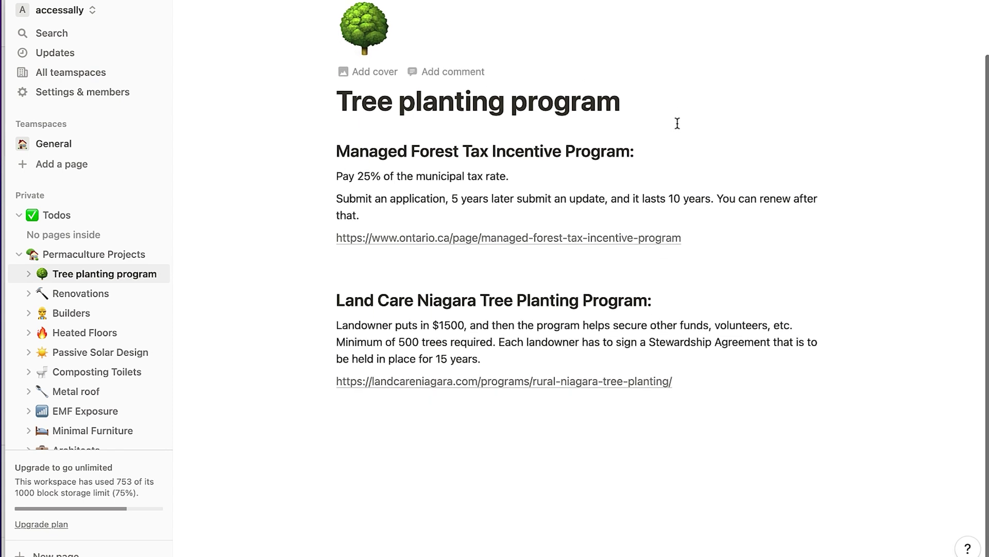
{"action": "scroll", "coordinate": [133, 320], "scroll_direction": "down", "scroll_amount": 1}
{"action": "scroll", "coordinate": [132, 320], "scroll_direction": "down", "scroll_amount": 6}
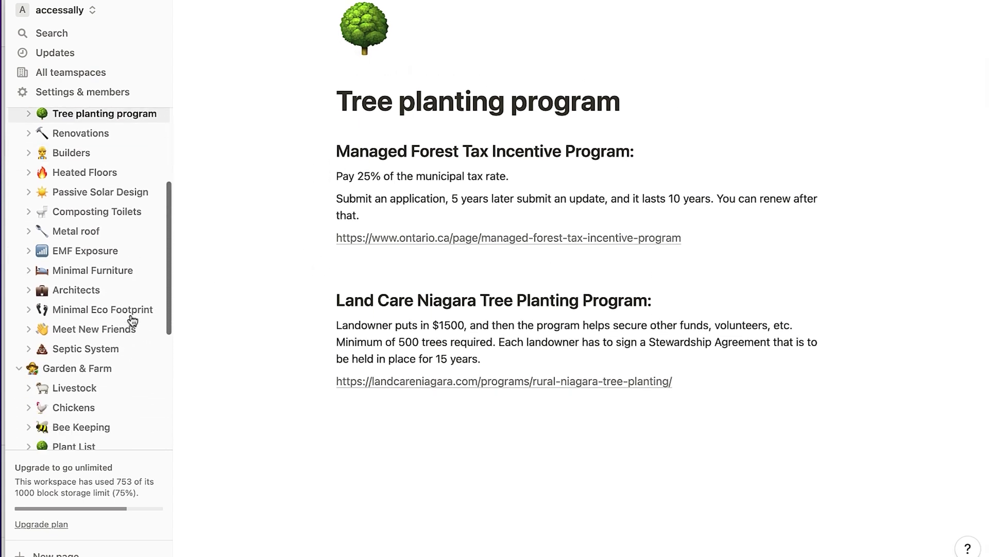
{"action": "left_click", "coordinate": [88, 264]}
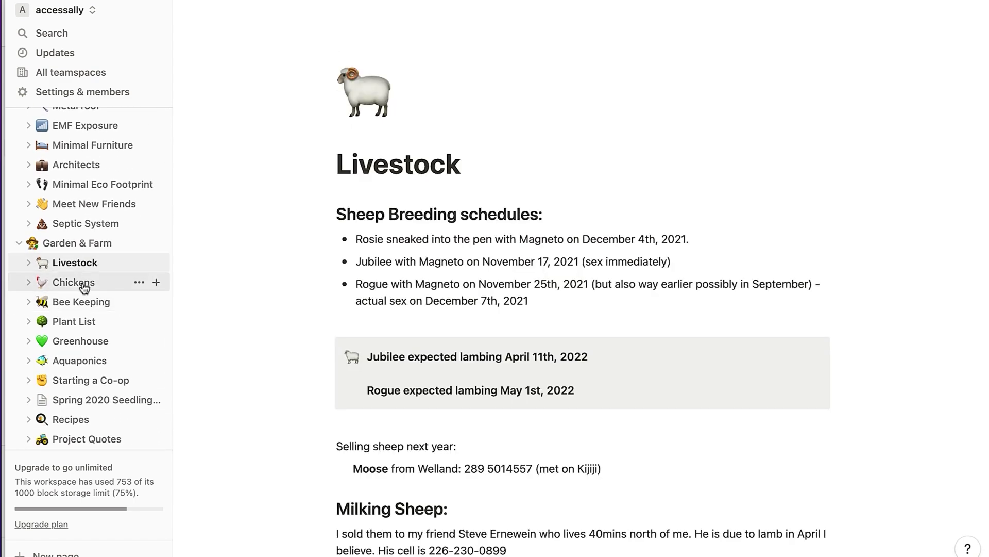
{"action": "left_click", "coordinate": [86, 289]}
{"action": "left_click", "coordinate": [86, 308]}
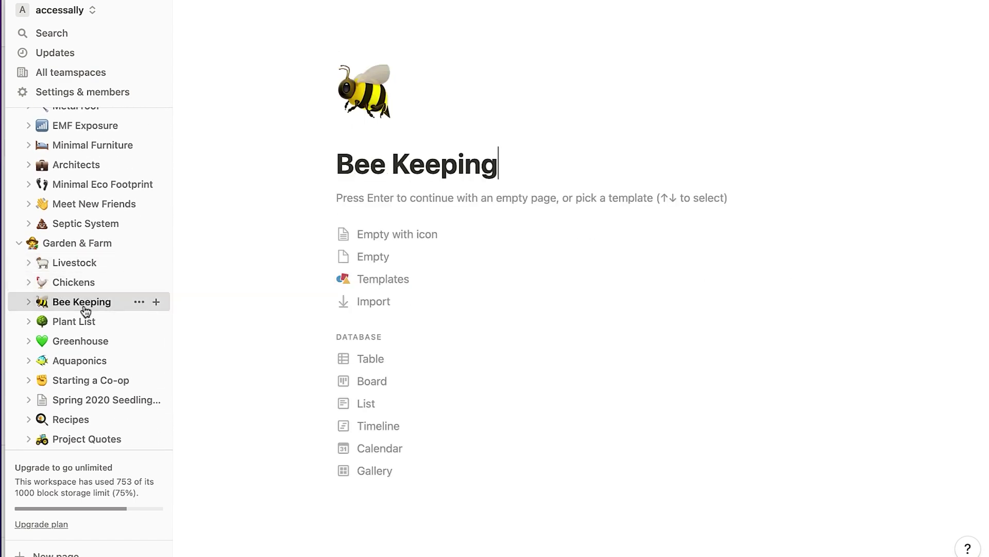
{"action": "left_click", "coordinate": [85, 345]}
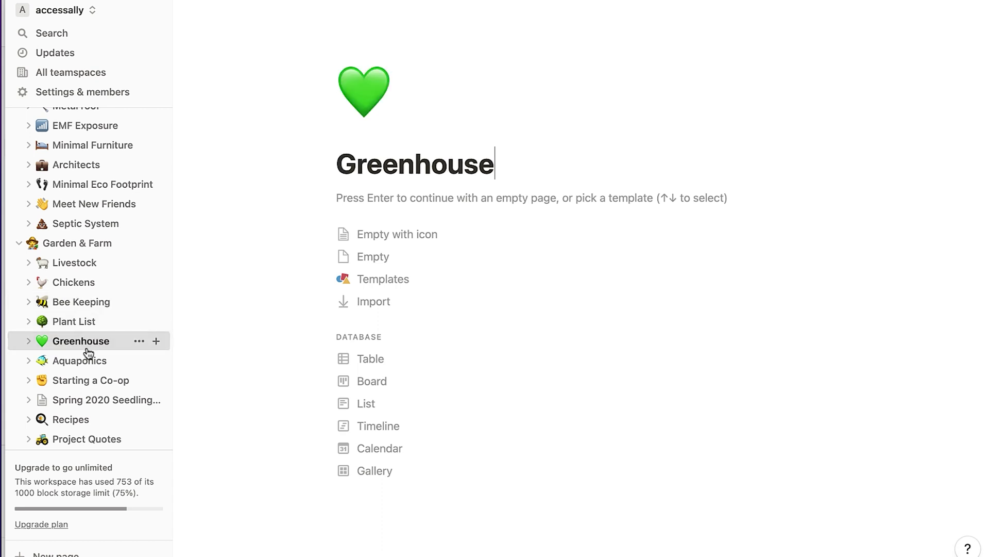
{"action": "left_click", "coordinate": [77, 243]}
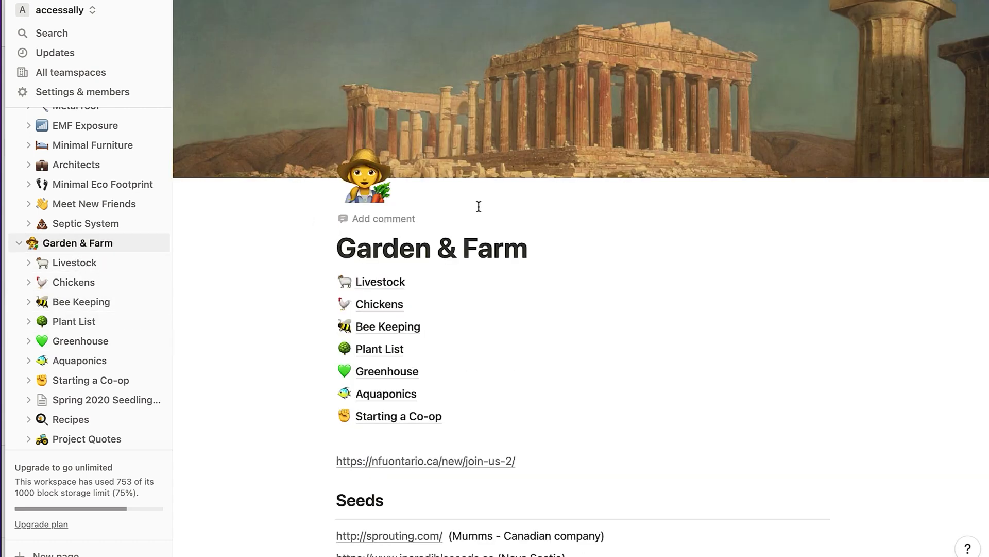
- Choose the teal-to-pink gradient from Color & Gradient as the new cover and close the picker
{"action": "mouse_move", "coordinate": [614, 77]}
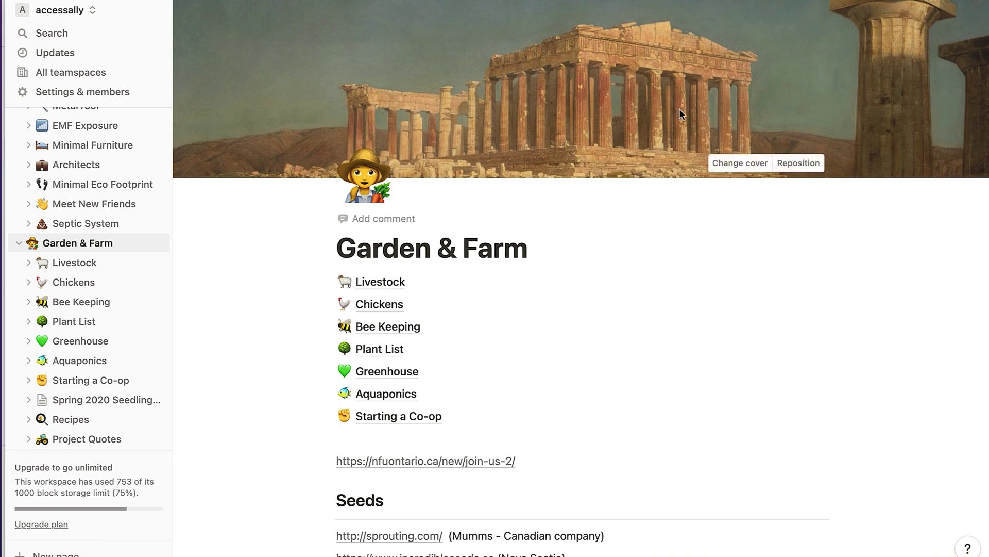
{"action": "left_click", "coordinate": [743, 160]}
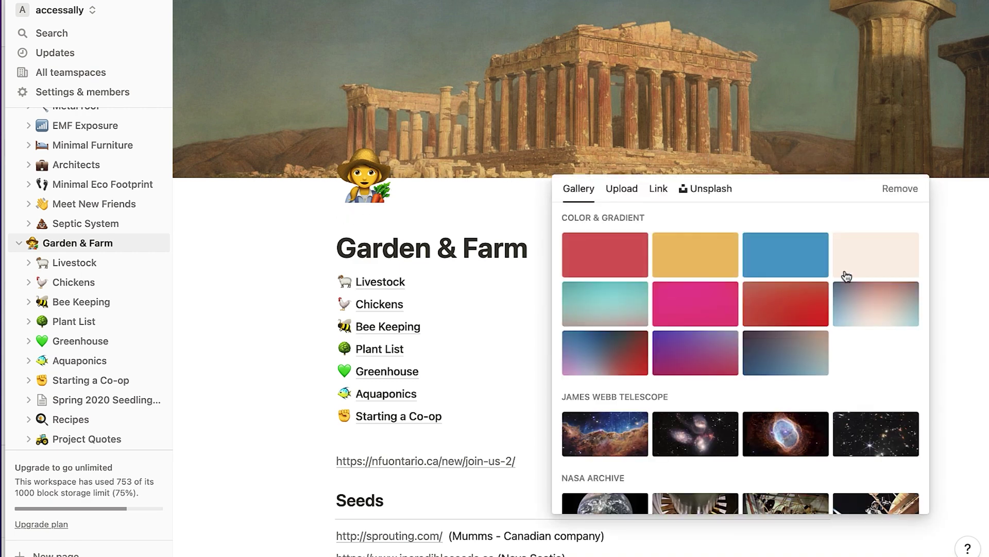
{"action": "scroll", "coordinate": [868, 291], "scroll_direction": "down", "scroll_amount": 15}
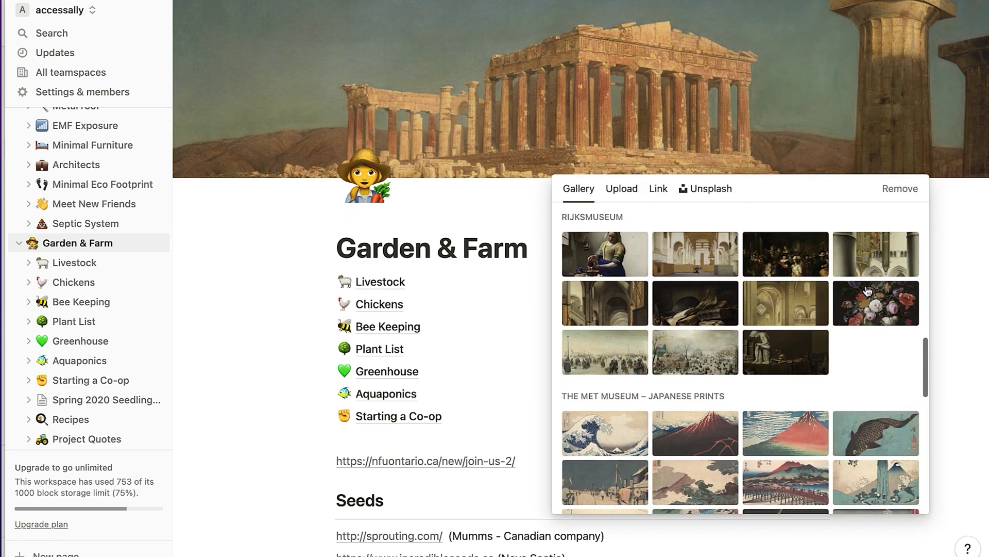
{"action": "scroll", "coordinate": [868, 291], "scroll_direction": "up", "scroll_amount": 15}
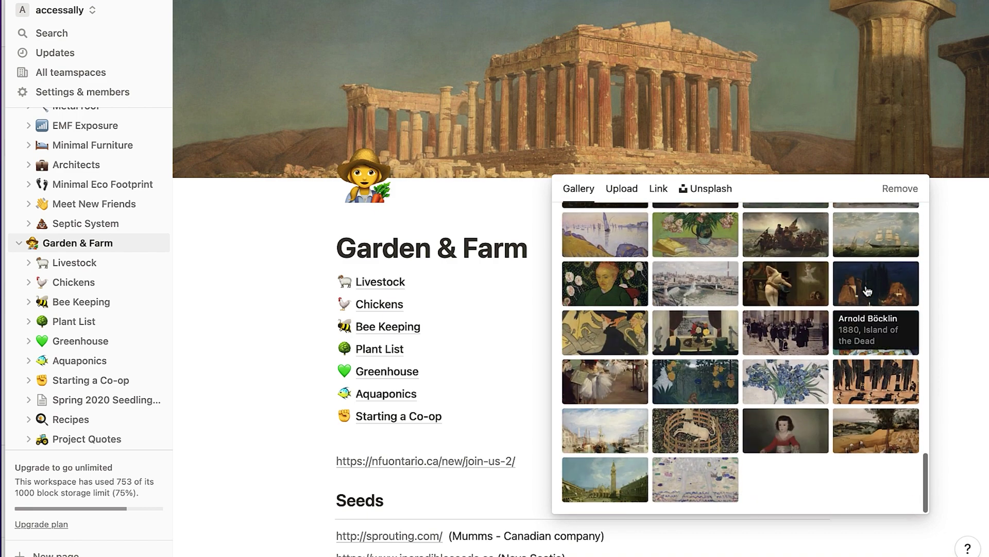
{"action": "scroll", "coordinate": [868, 291], "scroll_direction": "up", "scroll_amount": 2}
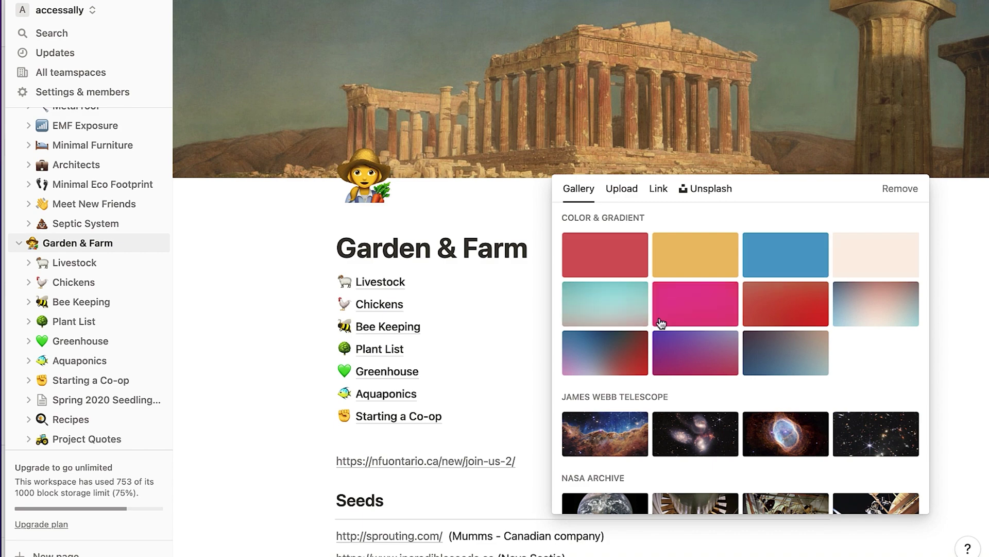
{"action": "left_click", "coordinate": [603, 313]}
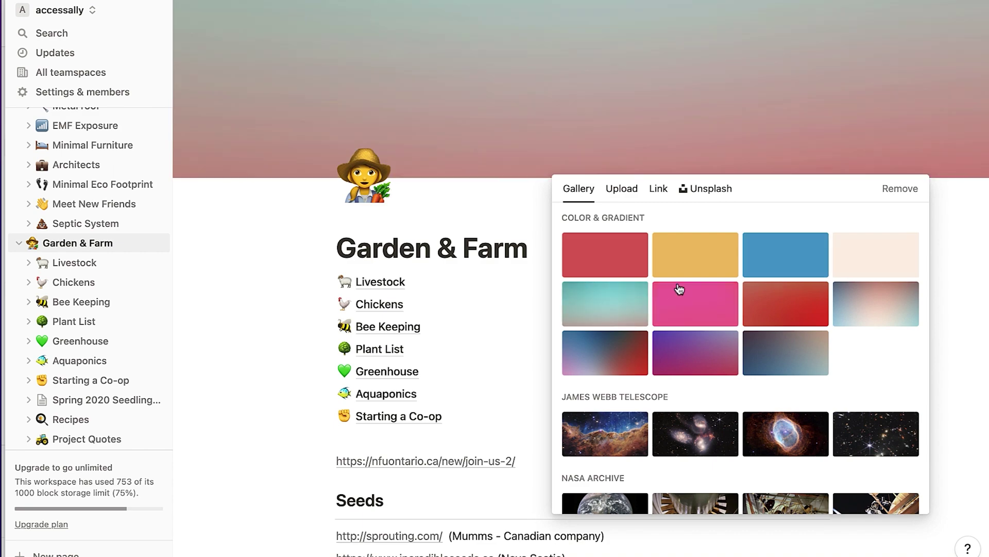
{"action": "left_click", "coordinate": [456, 219]}
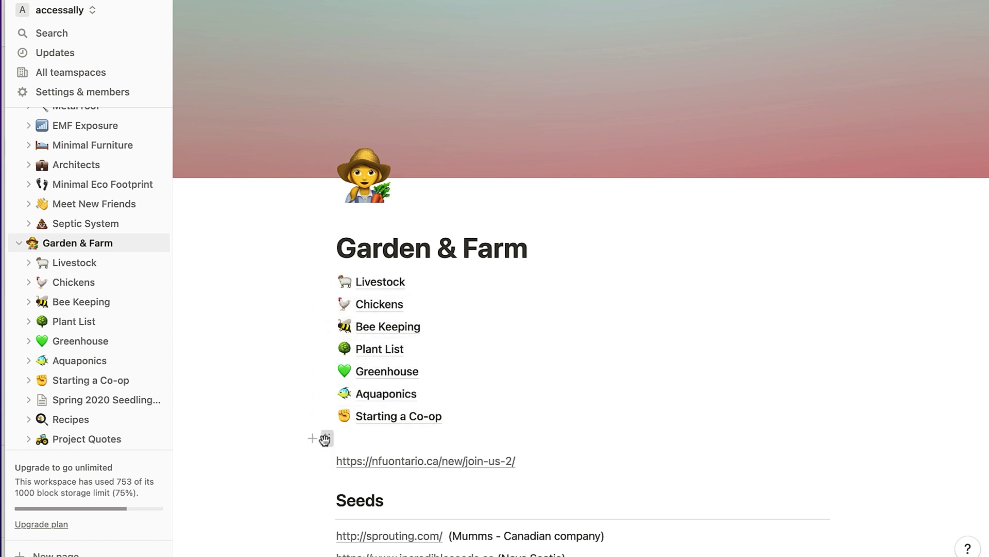
{"action": "left_click", "coordinate": [325, 438]}
{"action": "mouse_move", "coordinate": [257, 396]}
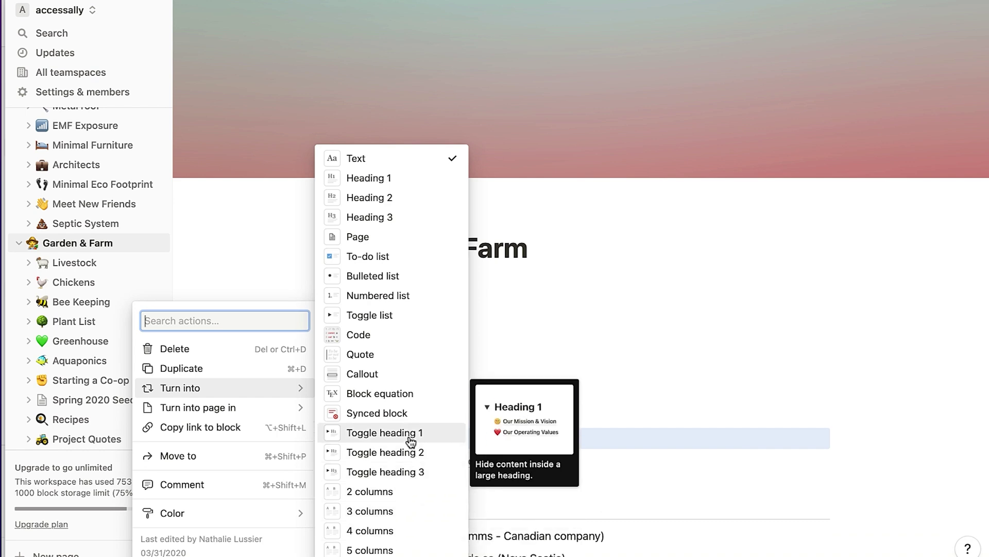
{"action": "left_click", "coordinate": [550, 345]}
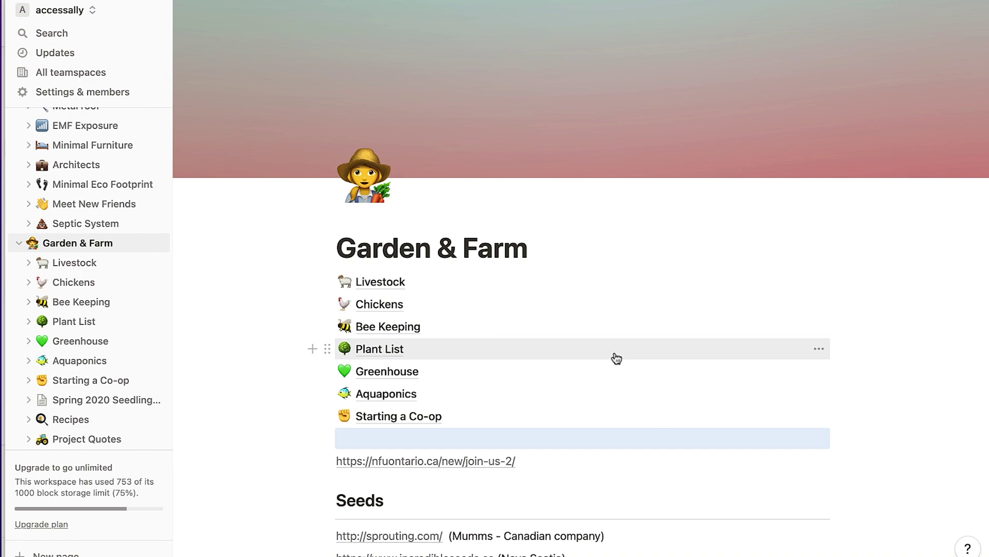
{"action": "scroll", "coordinate": [636, 365], "scroll_direction": "down", "scroll_amount": 15}
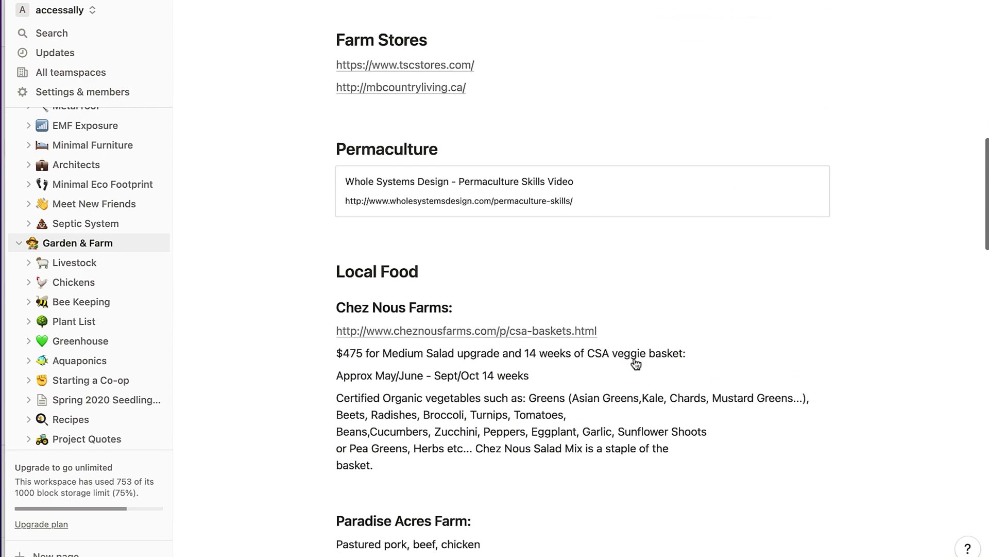
{"action": "scroll", "coordinate": [635, 360], "scroll_direction": "up", "scroll_amount": 15}
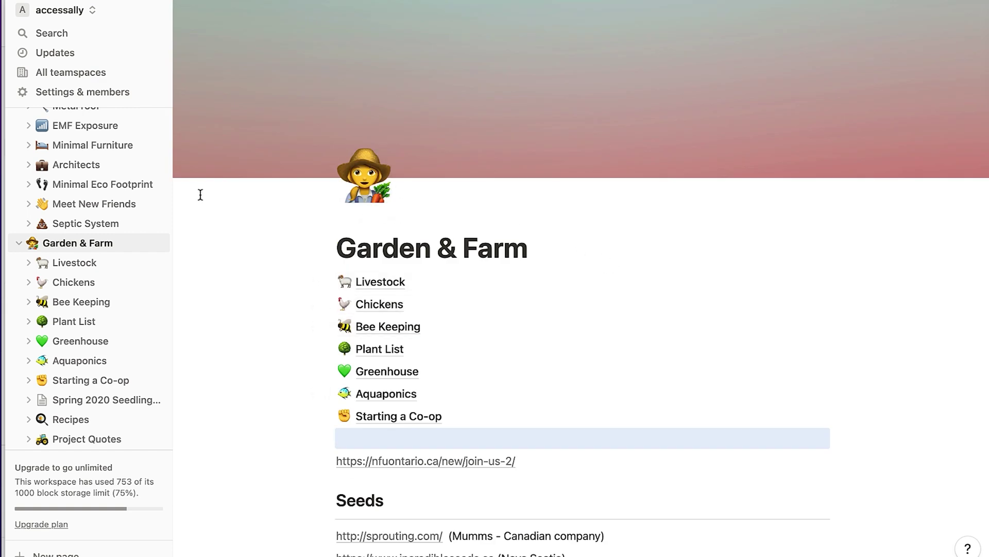
{"action": "left_click", "coordinate": [69, 77]}
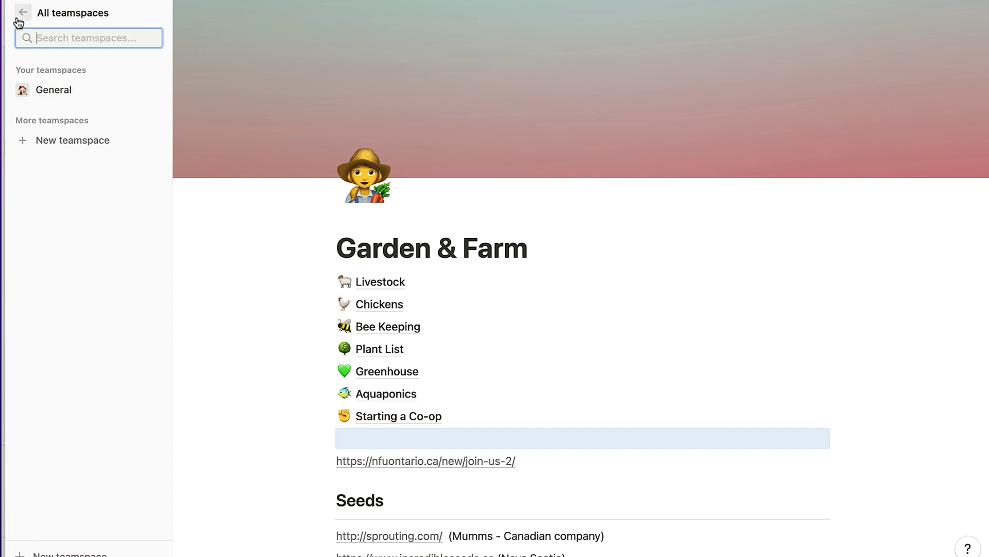
{"action": "left_click", "coordinate": [53, 21]}
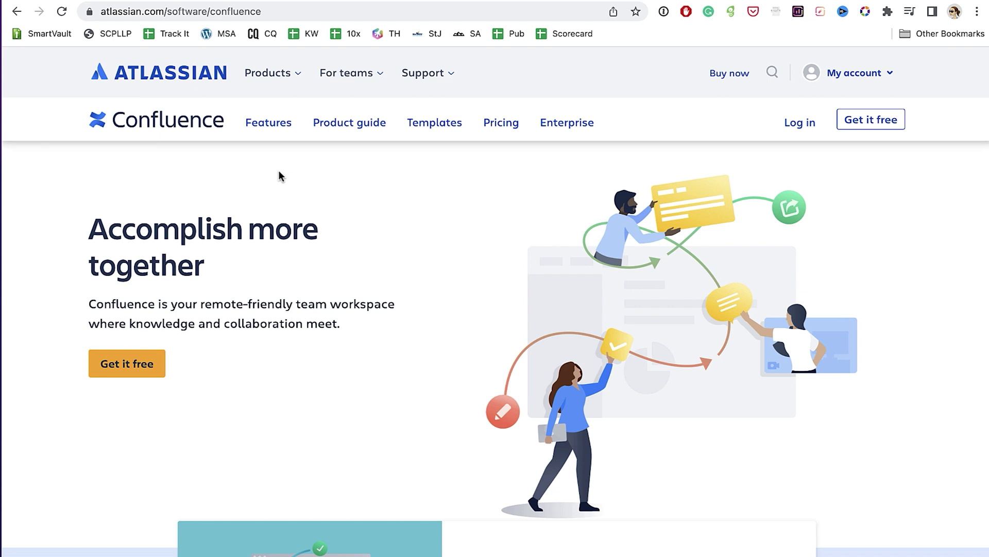
{"action": "left_click", "coordinate": [275, 80]}
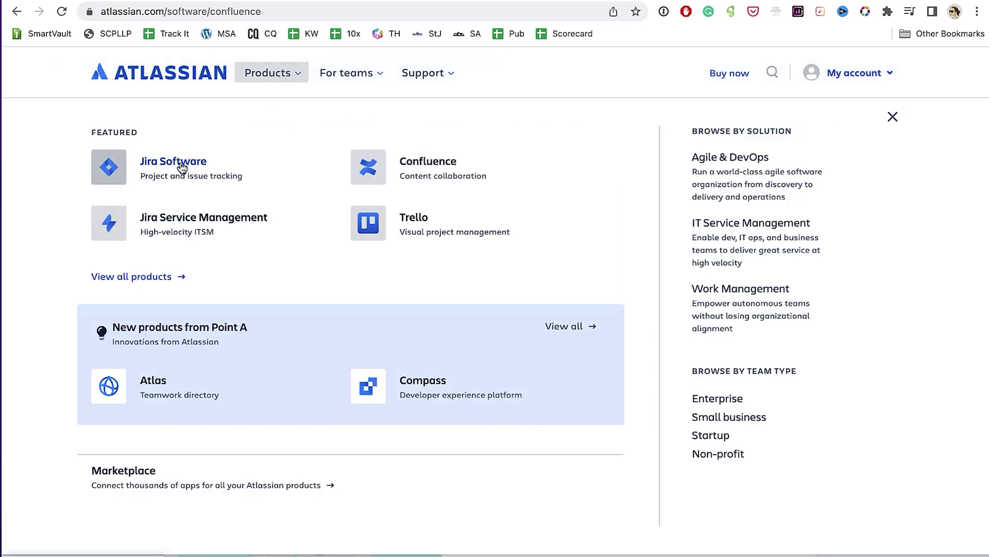
{"action": "left_click", "coordinate": [276, 78]}
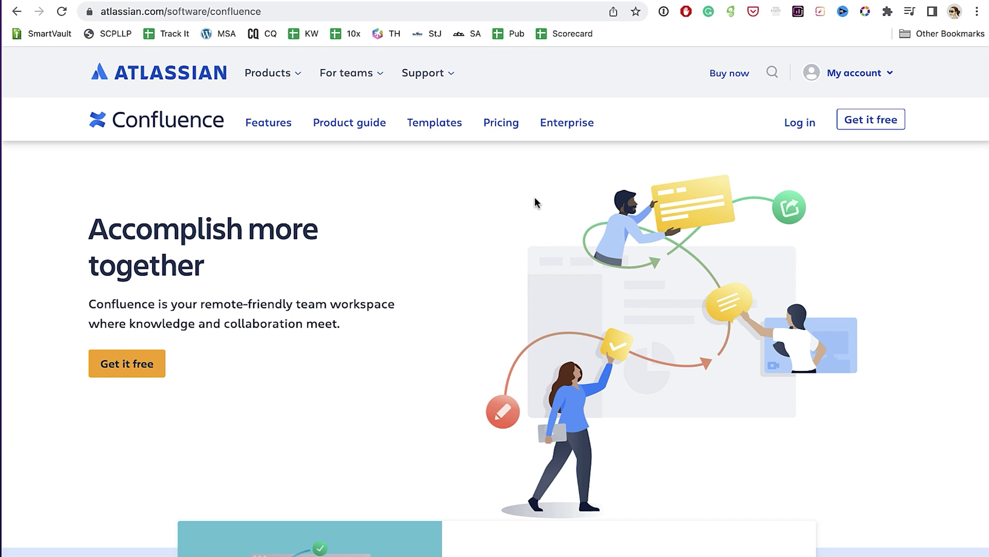
- Scroll down the product page and view the Project Planning, Software Development/IT, Product Mgmt. and Marketing & Sales templates
{"action": "scroll", "coordinate": [842, 194], "scroll_direction": "down", "scroll_amount": 5}
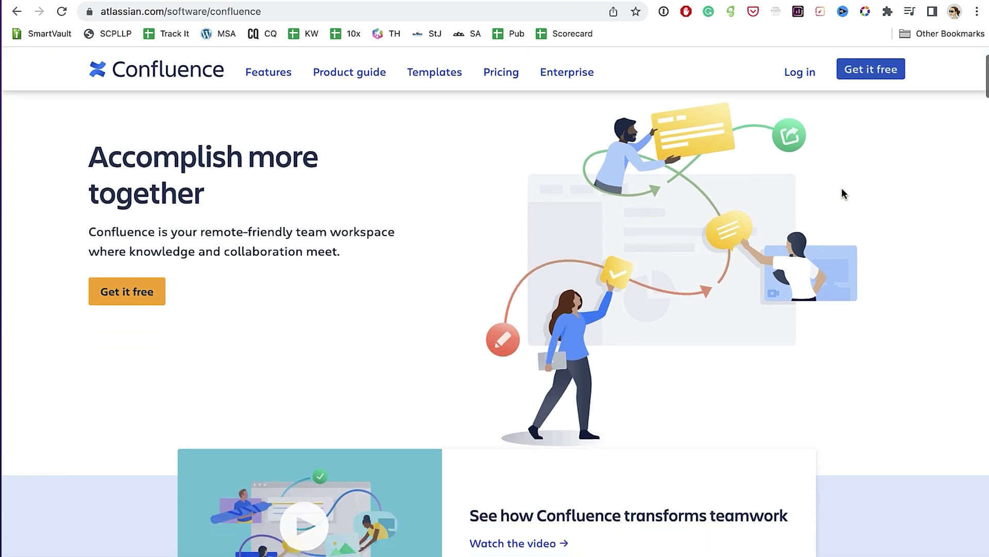
{"action": "scroll", "coordinate": [843, 194], "scroll_direction": "down", "scroll_amount": 10}
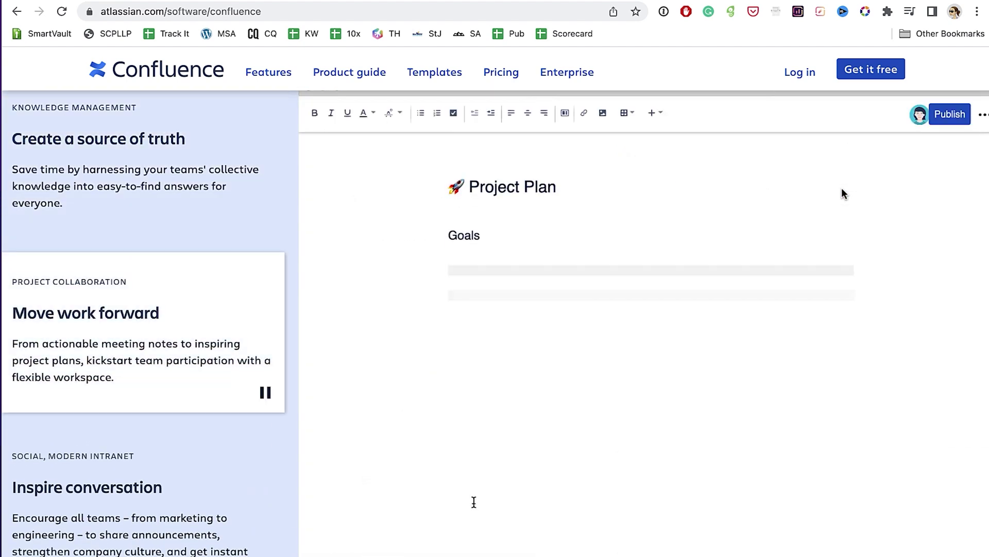
{"action": "scroll", "coordinate": [844, 190], "scroll_direction": "down", "scroll_amount": 6}
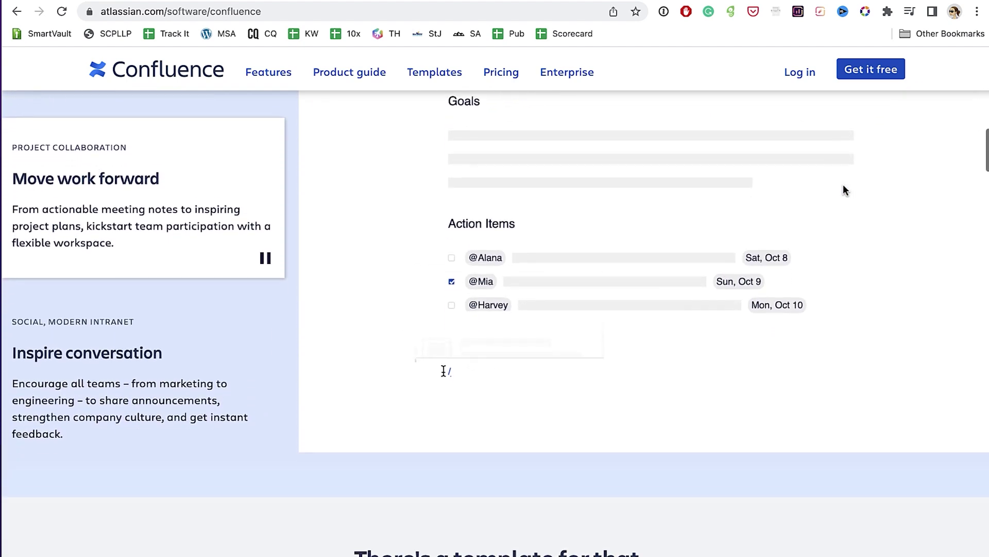
{"action": "scroll", "coordinate": [844, 190], "scroll_direction": "down", "scroll_amount": 4}
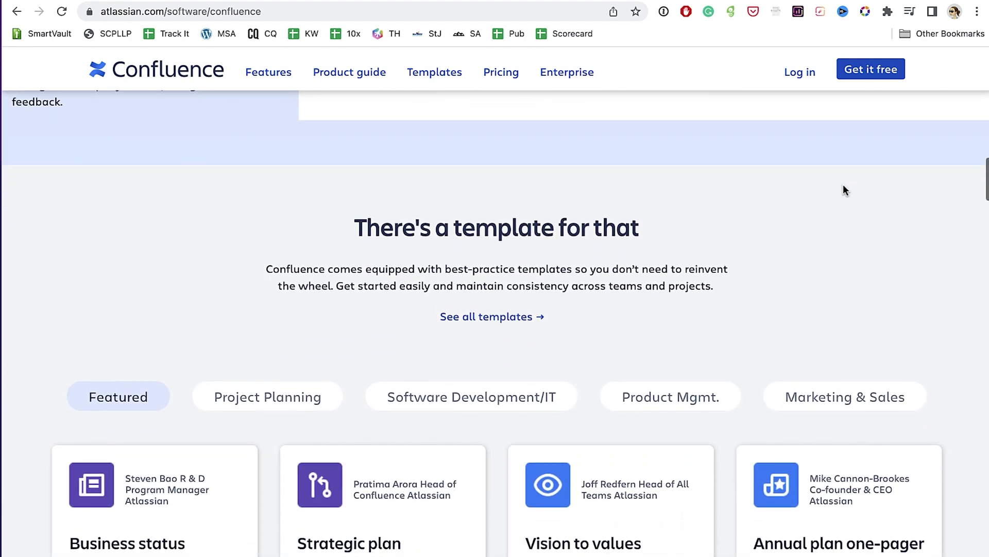
{"action": "scroll", "coordinate": [844, 191], "scroll_direction": "down", "scroll_amount": 5}
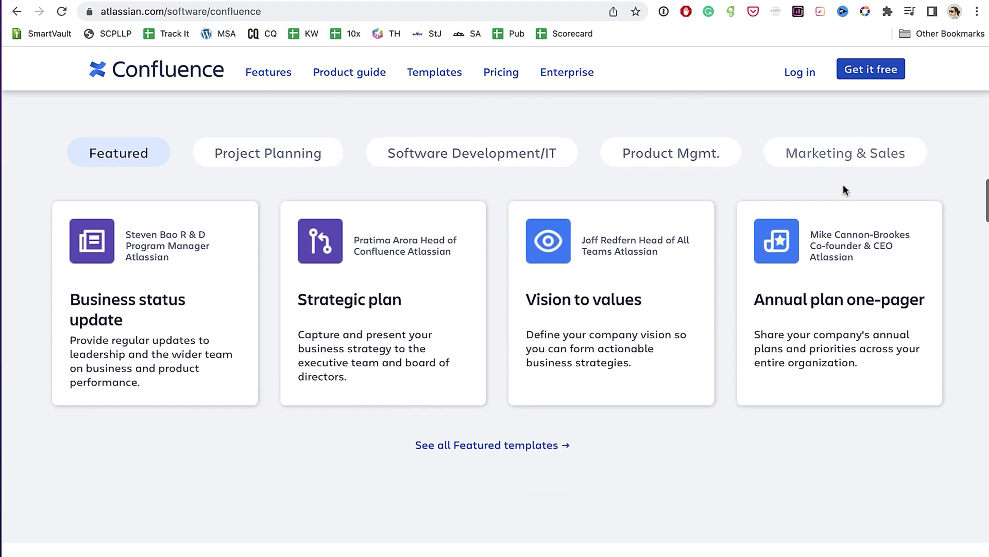
{"action": "scroll", "coordinate": [845, 190], "scroll_direction": "up", "scroll_amount": 3}
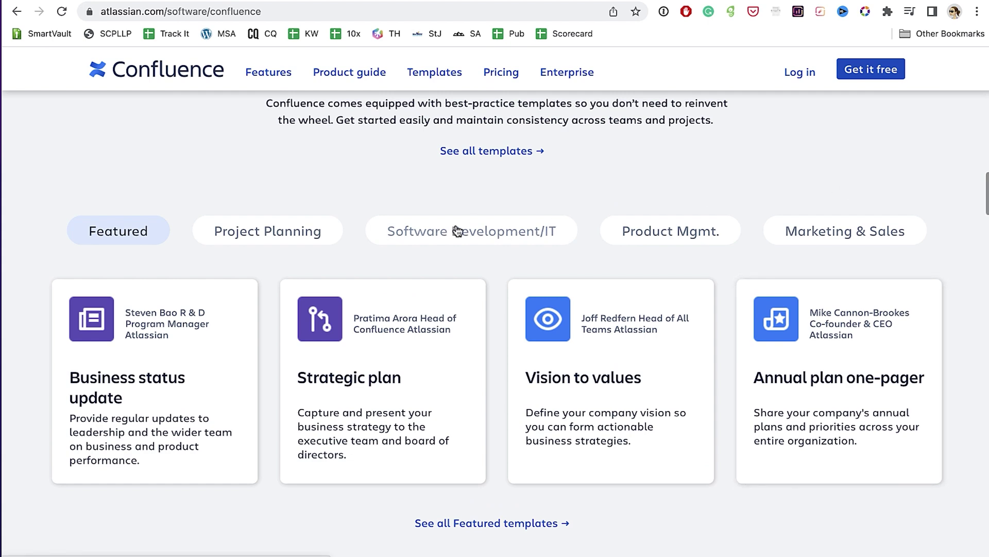
{"action": "left_click", "coordinate": [308, 231]}
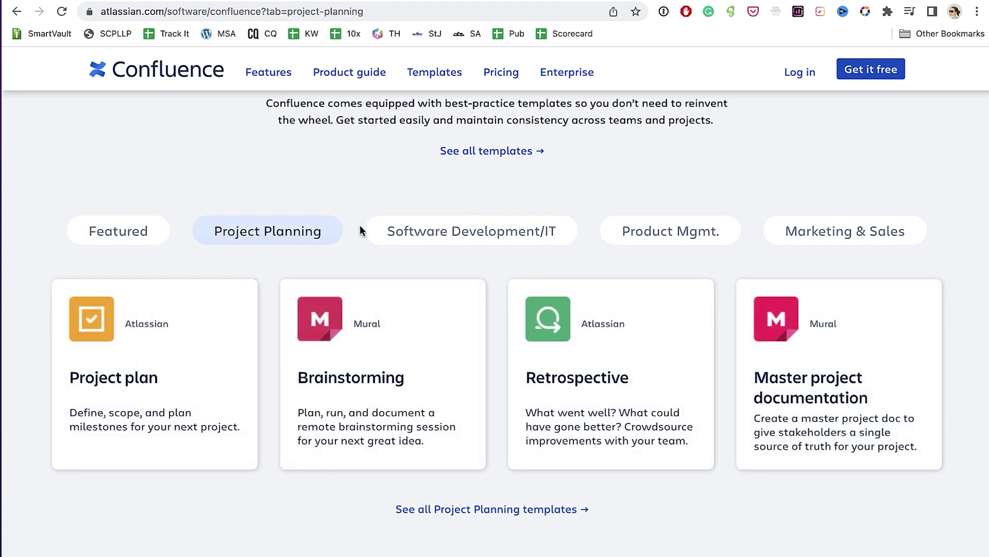
{"action": "left_click", "coordinate": [510, 228]}
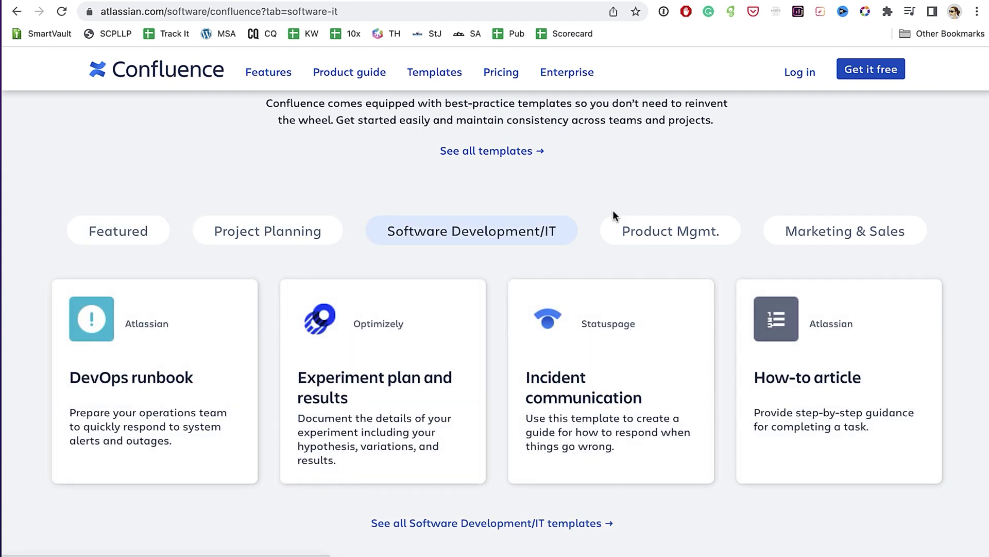
{"action": "left_click", "coordinate": [680, 244]}
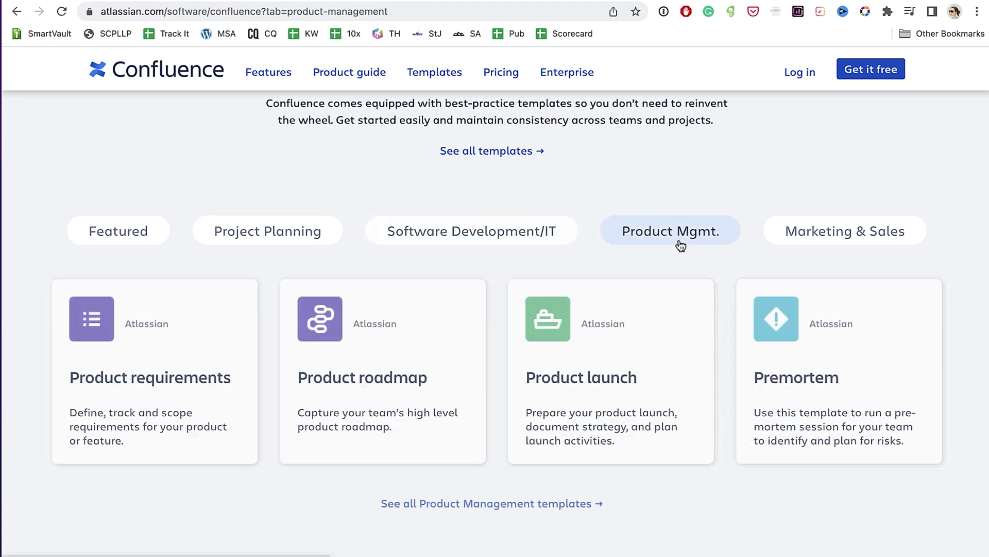
{"action": "left_click", "coordinate": [843, 239]}
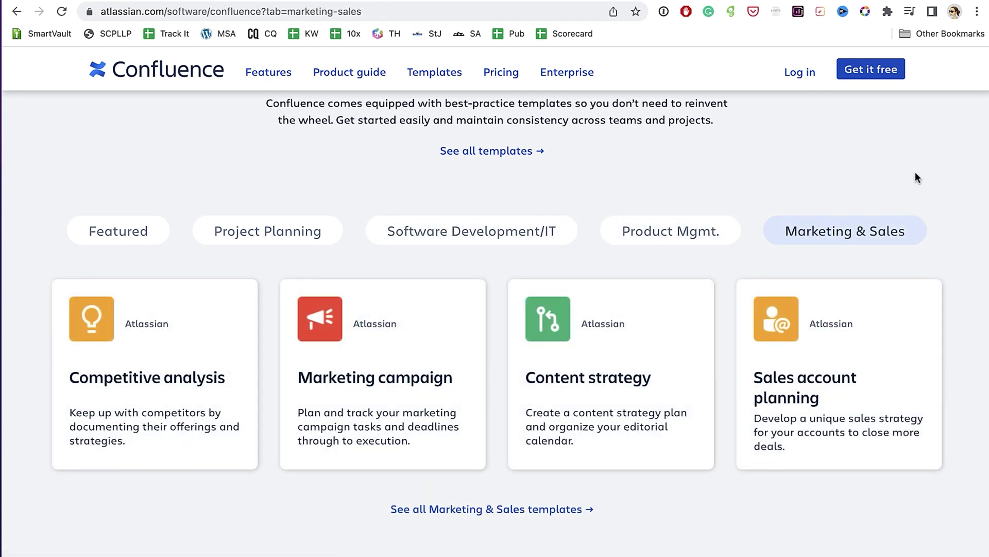
- Scroll down past the Marketing & Sales templates through the rest of the page
{"action": "scroll", "coordinate": [921, 168], "scroll_direction": "down", "scroll_amount": 10}
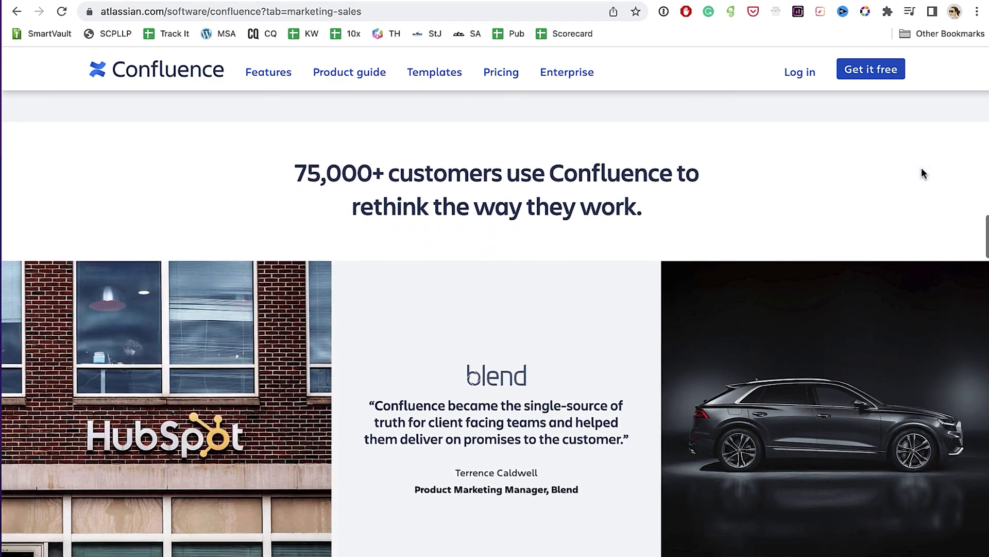
{"action": "scroll", "coordinate": [921, 173], "scroll_direction": "down", "scroll_amount": 10}
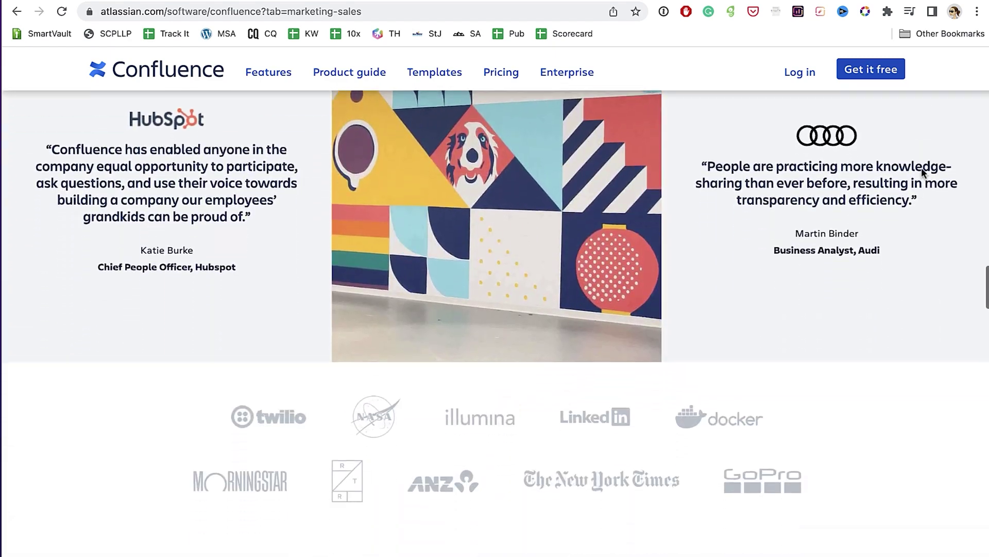
{"action": "scroll", "coordinate": [921, 170], "scroll_direction": "down", "scroll_amount": 8}
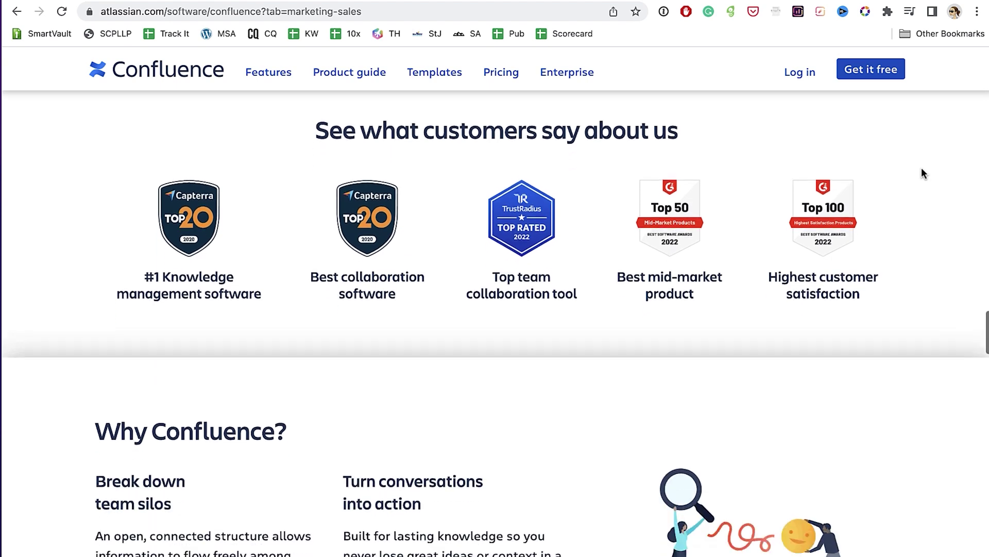
{"action": "scroll", "coordinate": [922, 170], "scroll_direction": "down", "scroll_amount": 6}
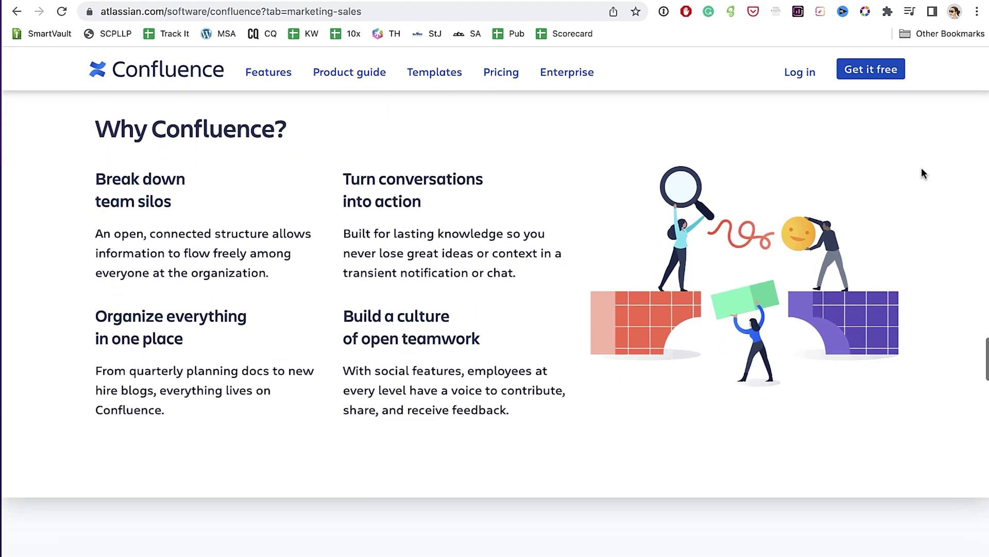
{"action": "scroll", "coordinate": [922, 174], "scroll_direction": "down", "scroll_amount": 10}
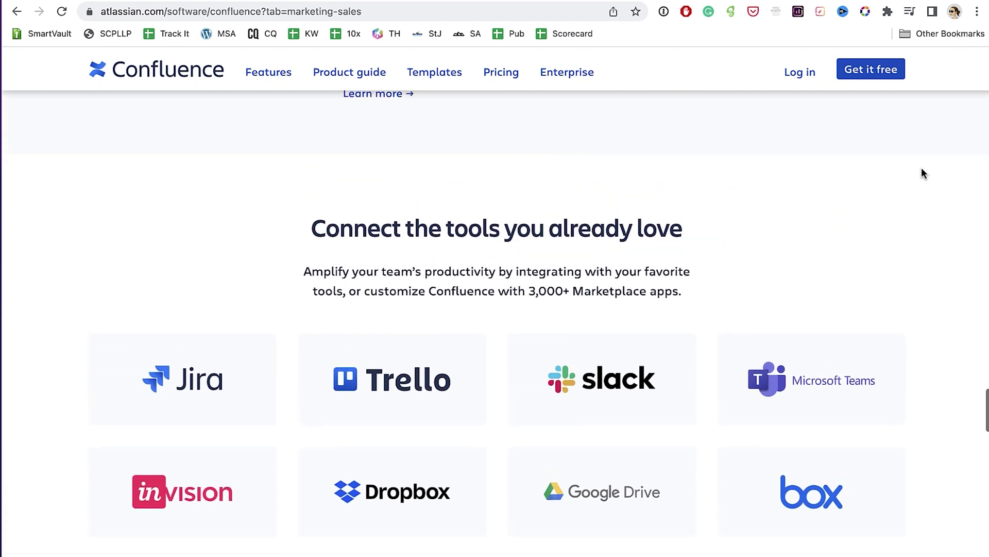
{"action": "scroll", "coordinate": [921, 174], "scroll_direction": "up", "scroll_amount": 1}
{"action": "scroll", "coordinate": [921, 173], "scroll_direction": "down", "scroll_amount": 3}
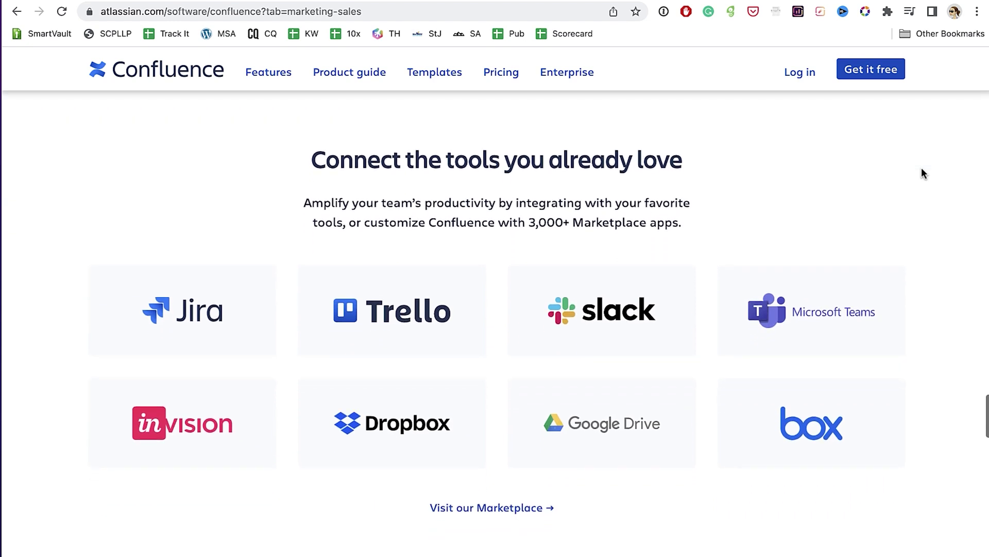
{"action": "scroll", "coordinate": [923, 173], "scroll_direction": "down", "scroll_amount": 1}
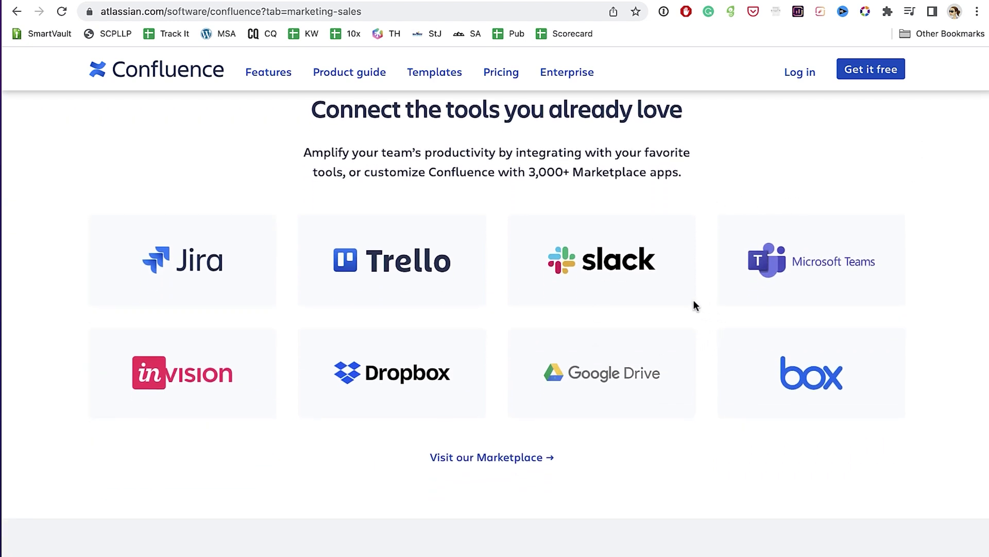
{"action": "scroll", "coordinate": [693, 305], "scroll_direction": "down", "scroll_amount": 8}
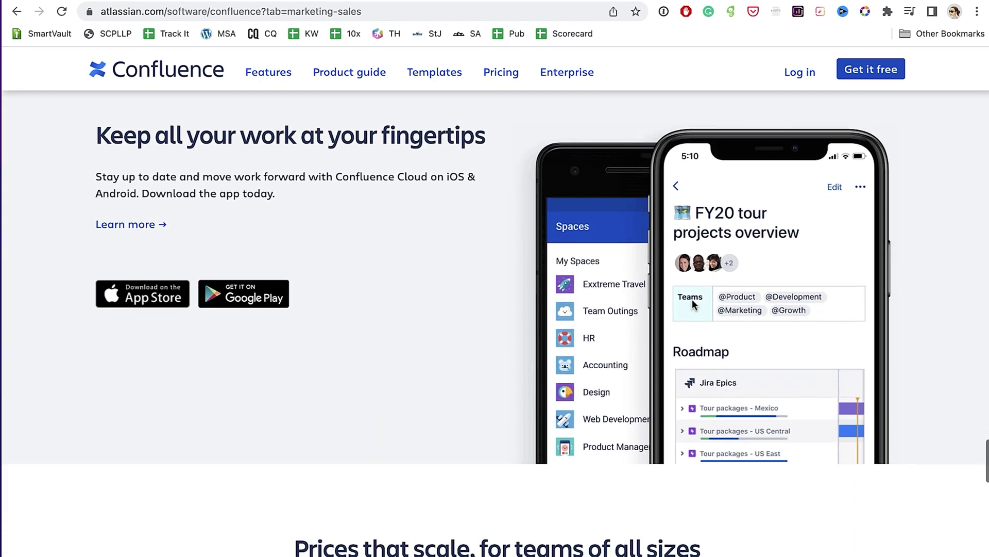
{"action": "scroll", "coordinate": [691, 303], "scroll_direction": "down", "scroll_amount": 10}
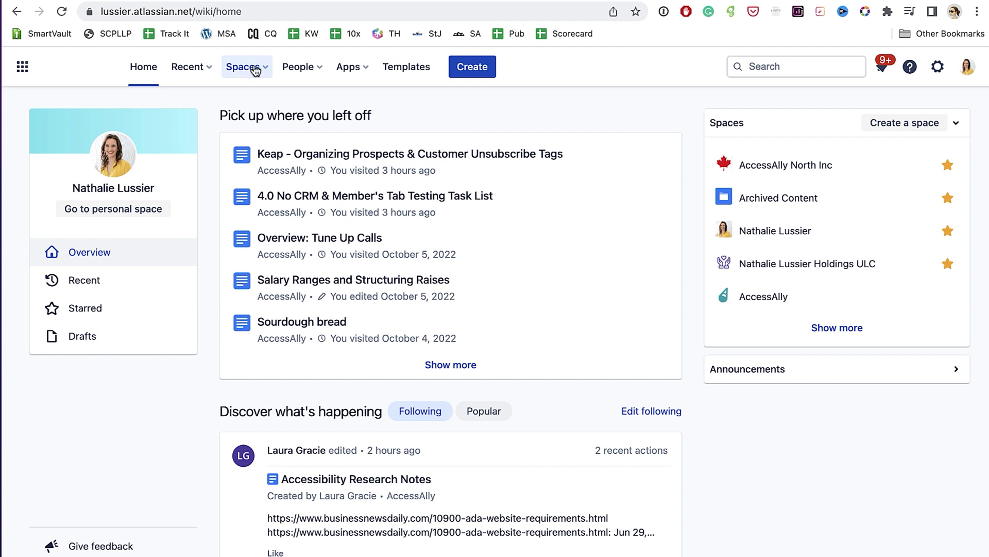
- Open the AccessAlly space from the Spaces list and look over its overview
{"action": "left_click", "coordinate": [256, 71]}
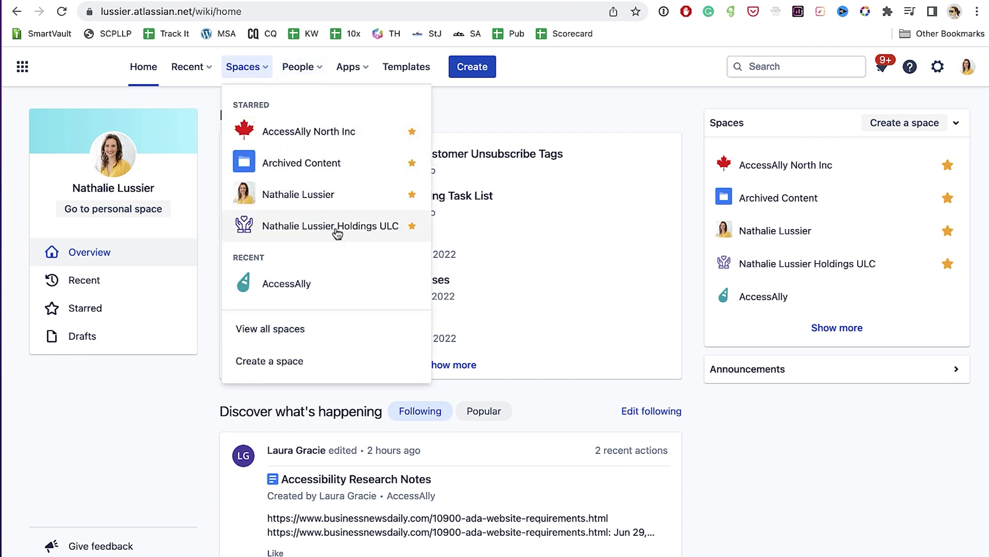
{"action": "left_click", "coordinate": [309, 283]}
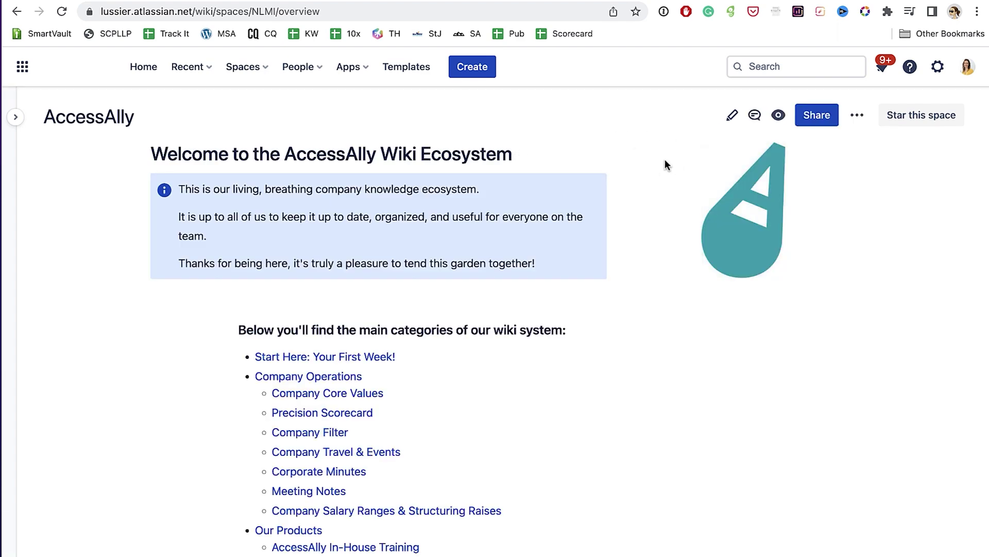
{"action": "scroll", "coordinate": [666, 164], "scroll_direction": "down", "scroll_amount": 20}
{"action": "scroll", "coordinate": [665, 164], "scroll_direction": "down", "scroll_amount": 3}
{"action": "scroll", "coordinate": [665, 164], "scroll_direction": "up", "scroll_amount": 12}
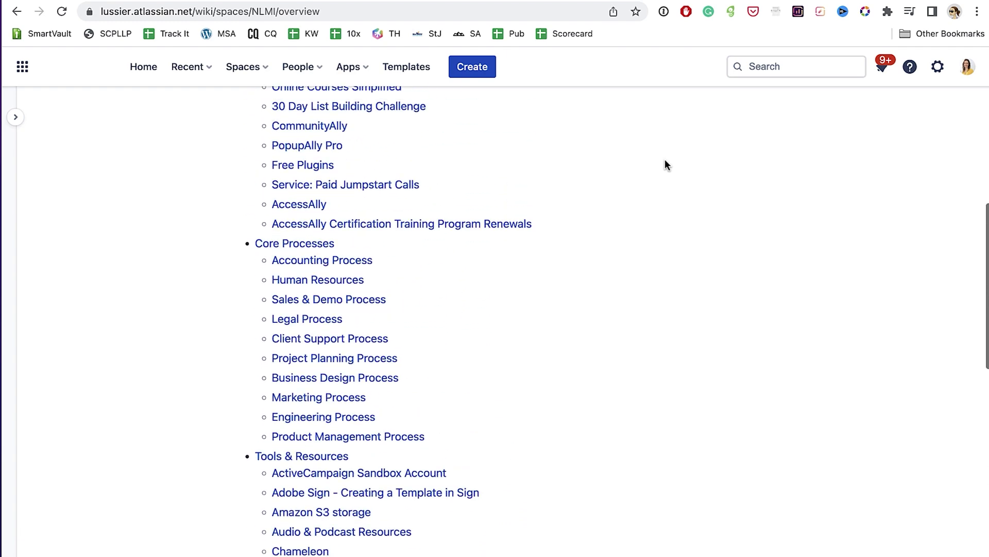
{"action": "scroll", "coordinate": [664, 165], "scroll_direction": "up", "scroll_amount": 10}
- Show the page sidebar, open Meeting Notes and reach the 12-20-2022 Sales & Marketing Meeting page
{"action": "key", "text": "["}
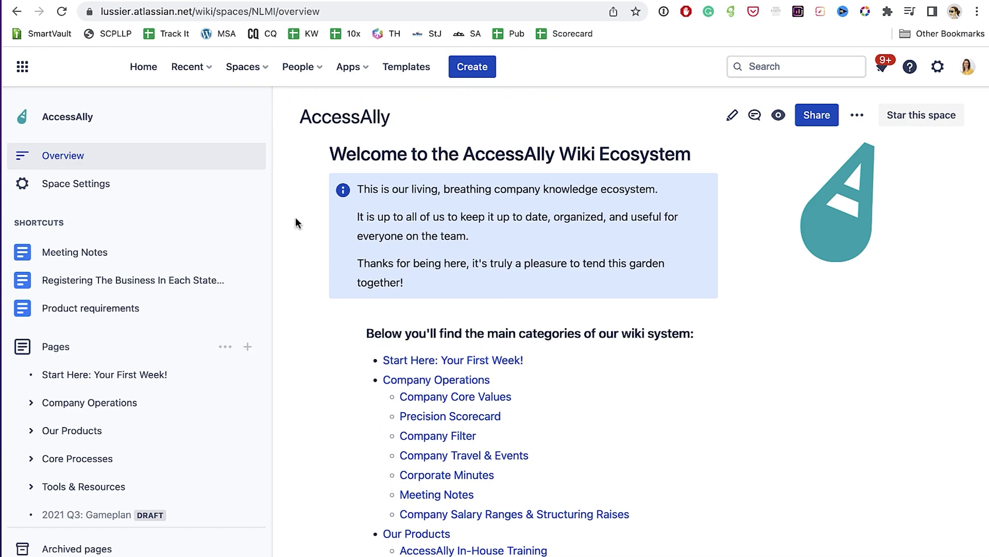
{"action": "left_click", "coordinate": [105, 253]}
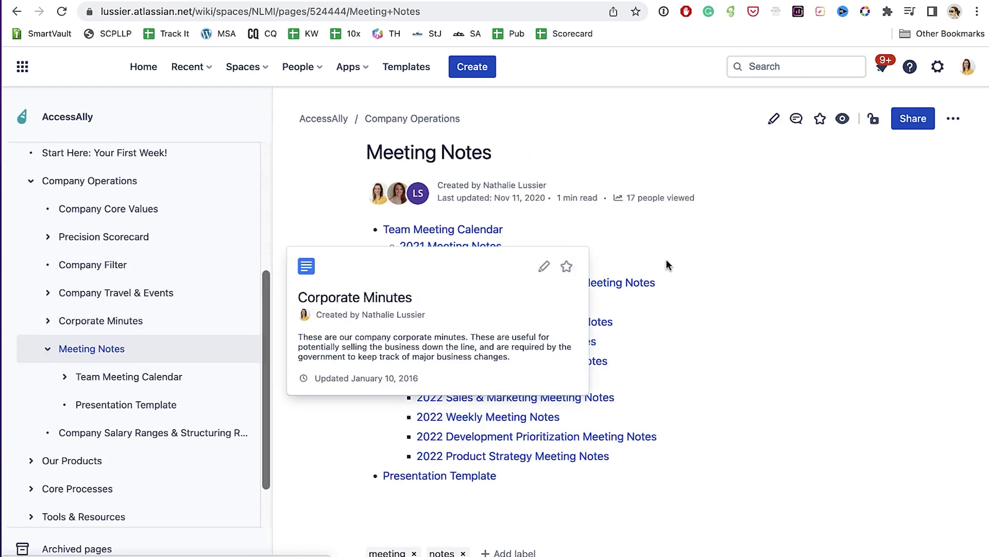
{"action": "scroll", "coordinate": [717, 332], "scroll_direction": "down", "scroll_amount": 2}
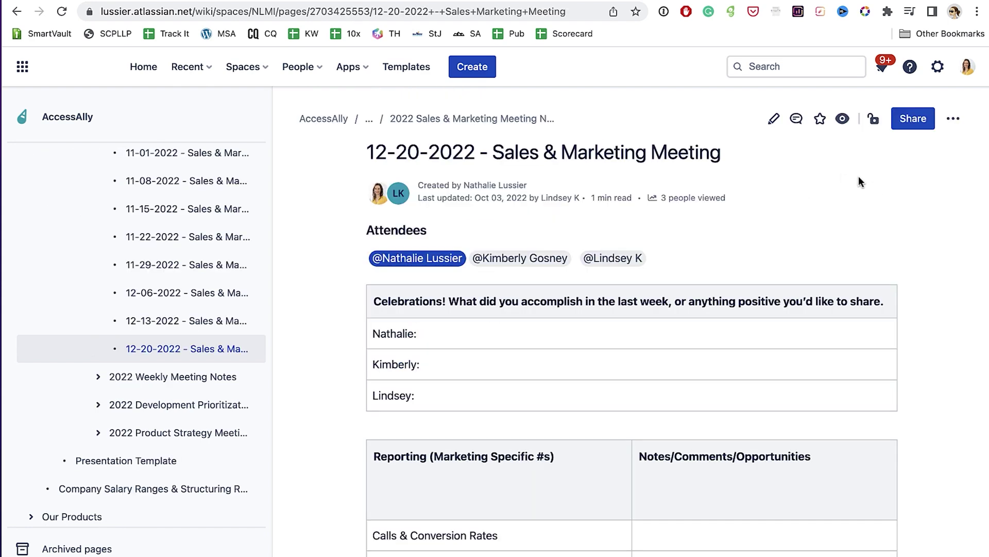
{"action": "scroll", "coordinate": [883, 189], "scroll_direction": "down", "scroll_amount": 7}
{"action": "scroll", "coordinate": [882, 184], "scroll_direction": "down", "scroll_amount": 3}
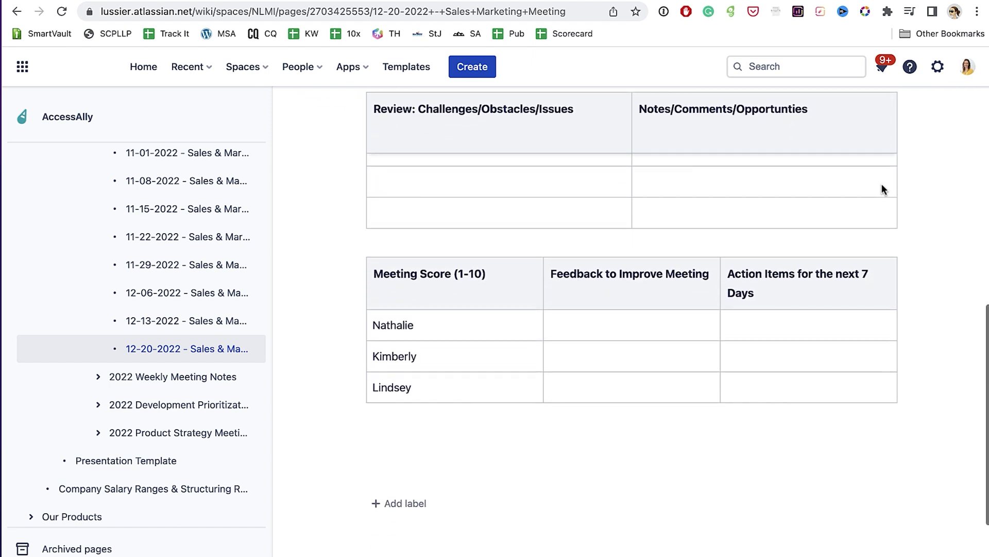
{"action": "scroll", "coordinate": [882, 184], "scroll_direction": "up", "scroll_amount": 12}
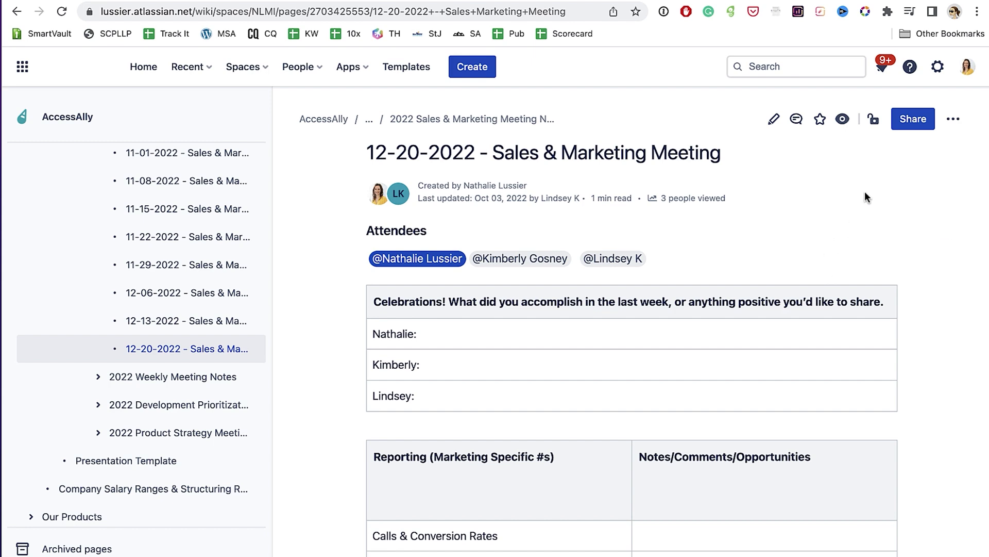
- Browse the Templates gallery, then return to the 12-20-2022 Sales & Marketing Meeting page in the editor
{"action": "left_click", "coordinate": [408, 70]}
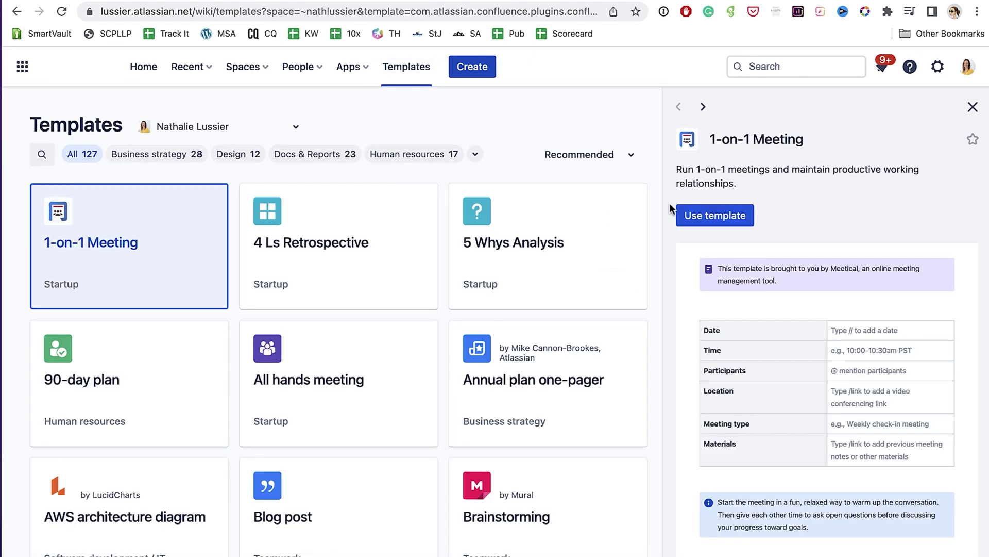
{"action": "scroll", "coordinate": [659, 204], "scroll_direction": "down", "scroll_amount": 1}
{"action": "scroll", "coordinate": [658, 204], "scroll_direction": "down", "scroll_amount": 15}
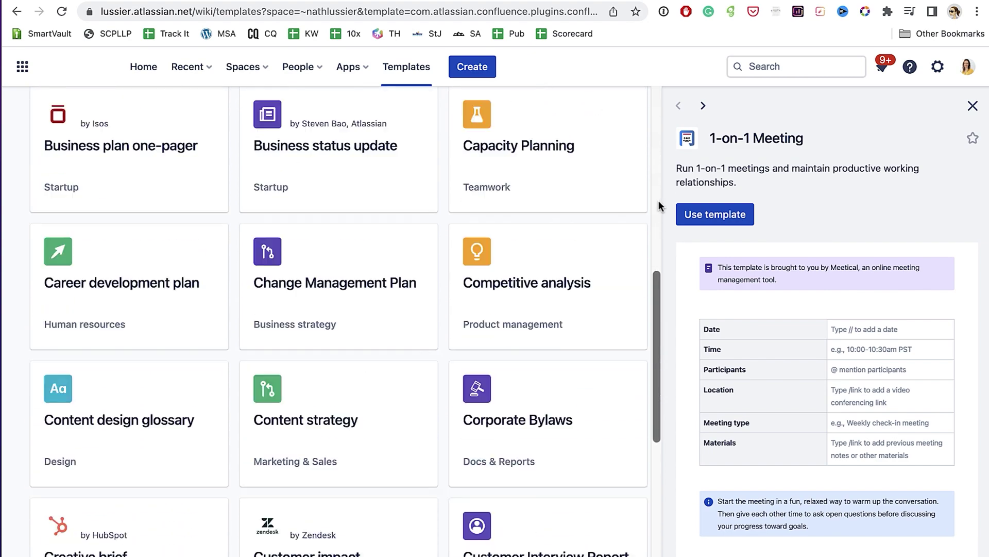
{"action": "scroll", "coordinate": [658, 204], "scroll_direction": "up", "scroll_amount": 15}
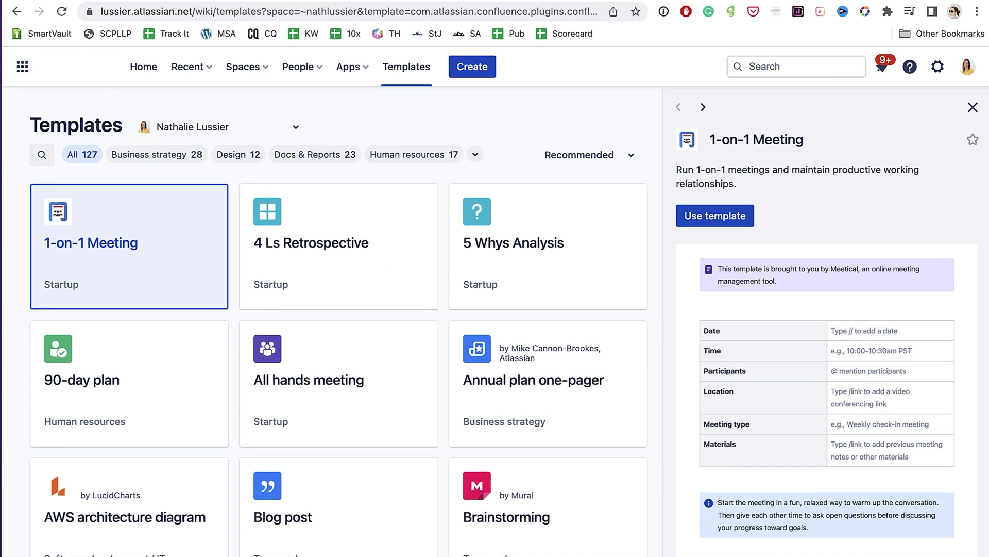
{"action": "left_click", "coordinate": [17, 12]}
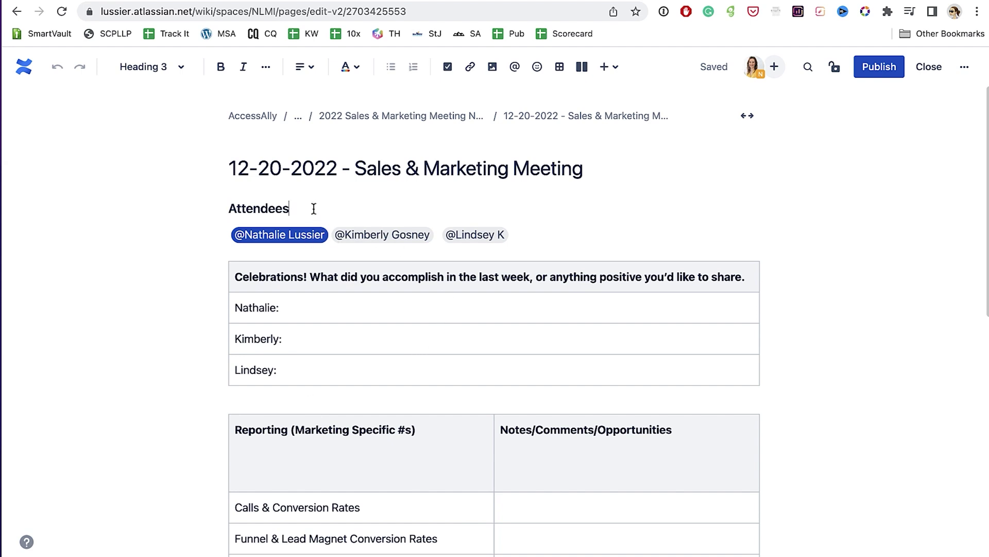
- Add a green GOING WELL status label on a new line under Attendees
{"action": "key", "text": "Return"}
{"action": "left_click", "coordinate": [143, 71]}
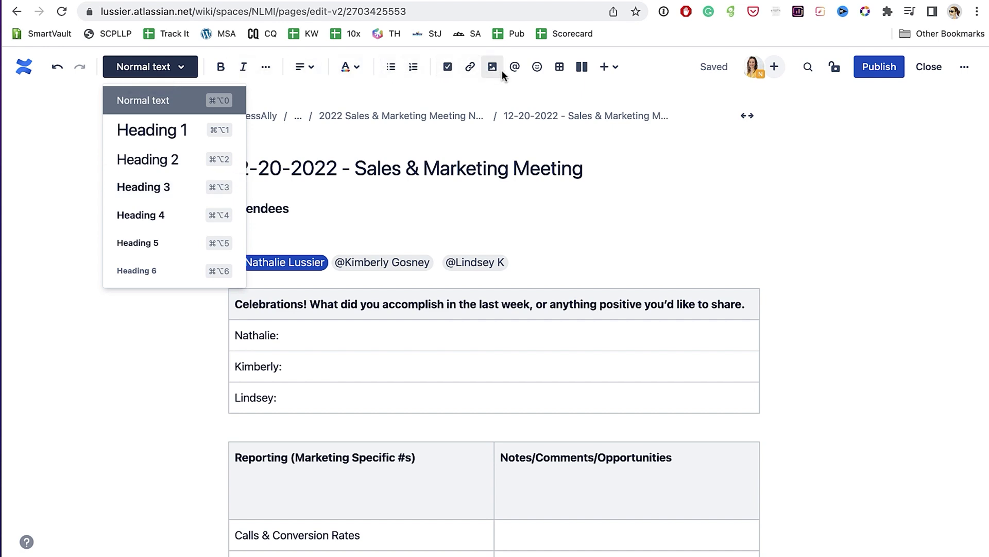
{"action": "left_click", "coordinate": [325, 222]}
{"action": "type", "text": "/s"}
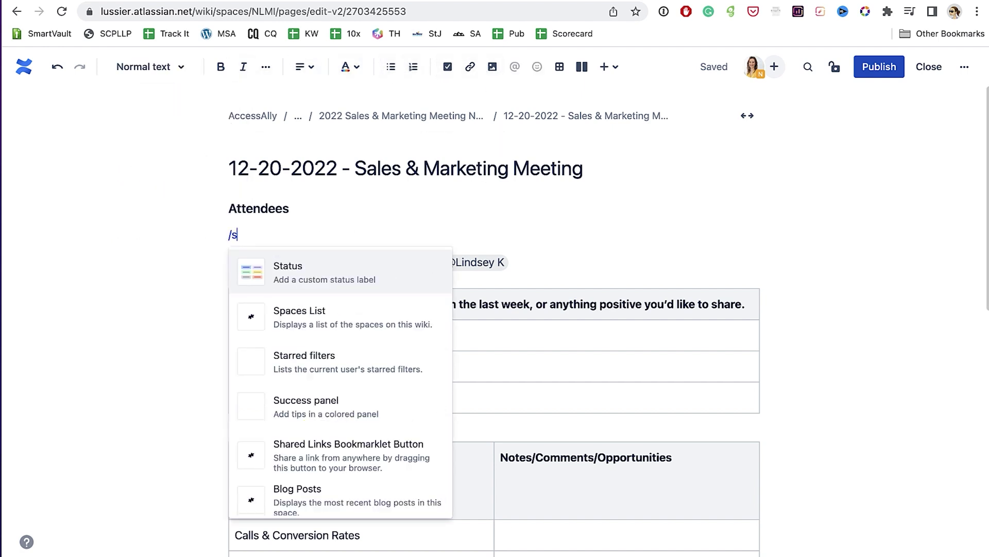
{"action": "type", "text": "tatu"}
{"action": "left_click", "coordinate": [329, 276]}
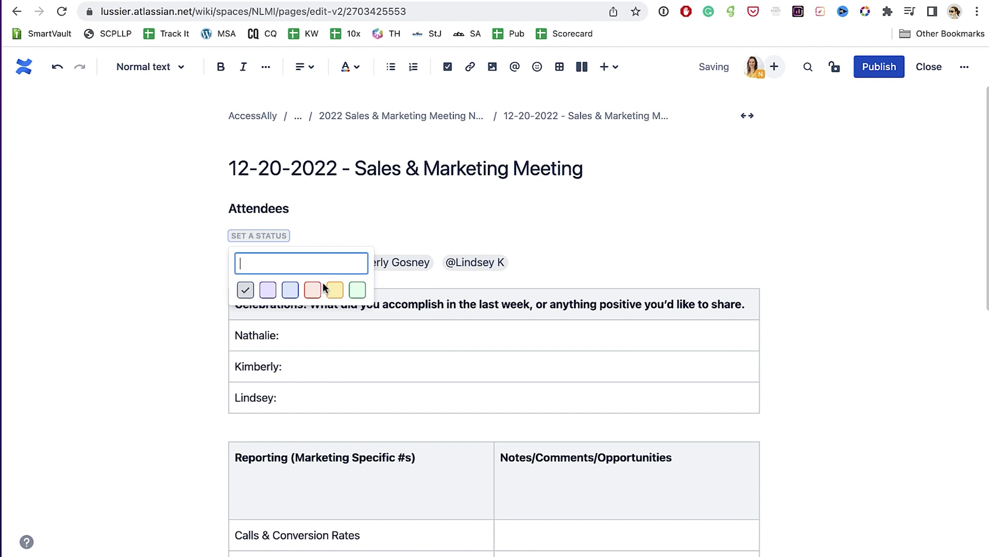
{"action": "left_click", "coordinate": [358, 291]}
{"action": "type", "text": "GOING WELL"}
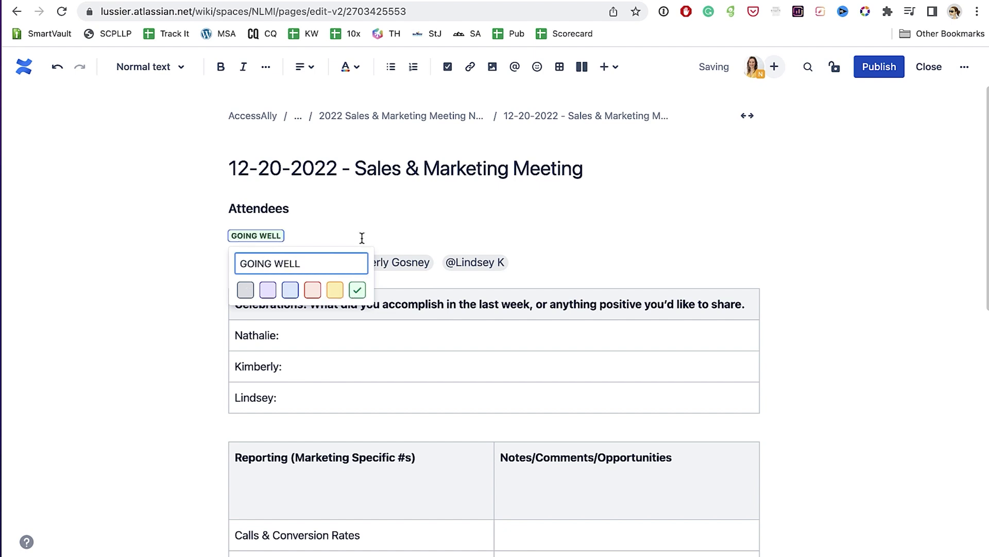
{"action": "left_click", "coordinate": [363, 237]}
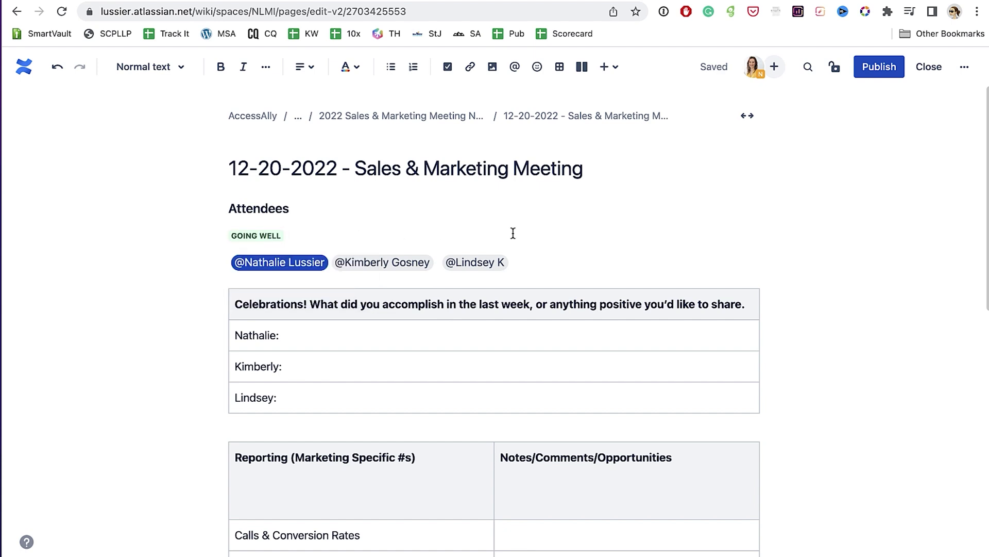
- Insert a Meeting Notes link below the status, then delete both, leaving an empty line
{"action": "key", "text": "Return"}
{"action": "type", "text": "/lin"}
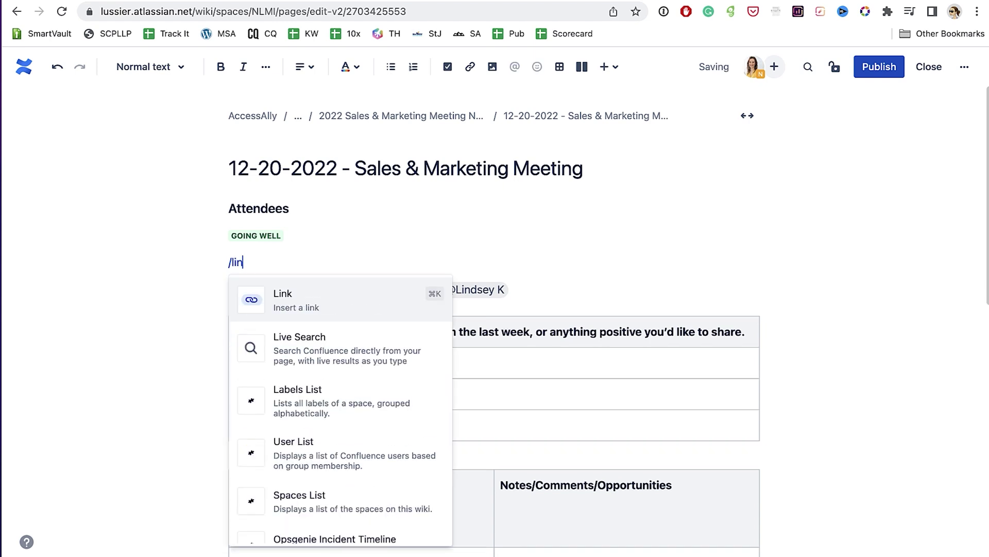
{"action": "scroll", "coordinate": [356, 317], "scroll_direction": "down", "scroll_amount": 3}
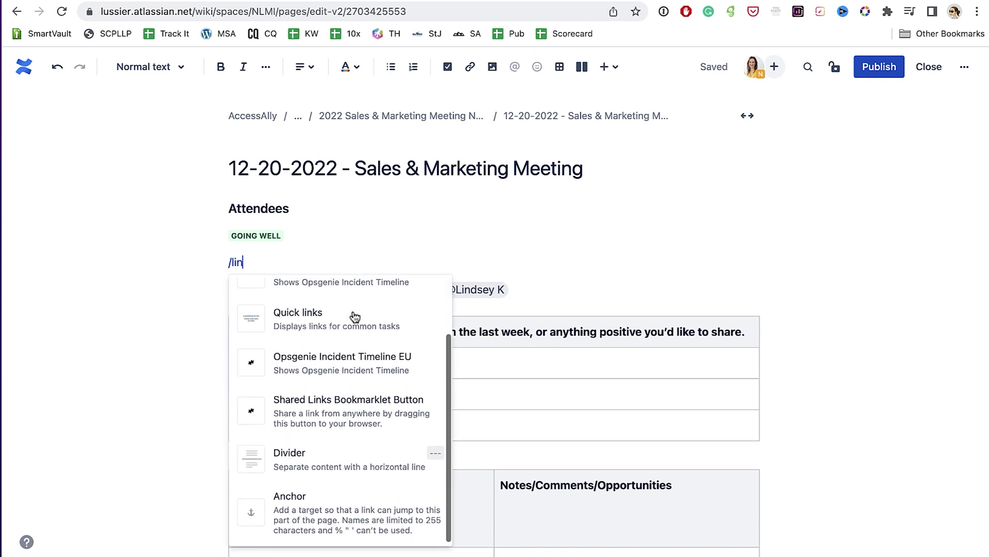
{"action": "scroll", "coordinate": [356, 317], "scroll_direction": "up", "scroll_amount": 3}
{"action": "left_click", "coordinate": [359, 303]}
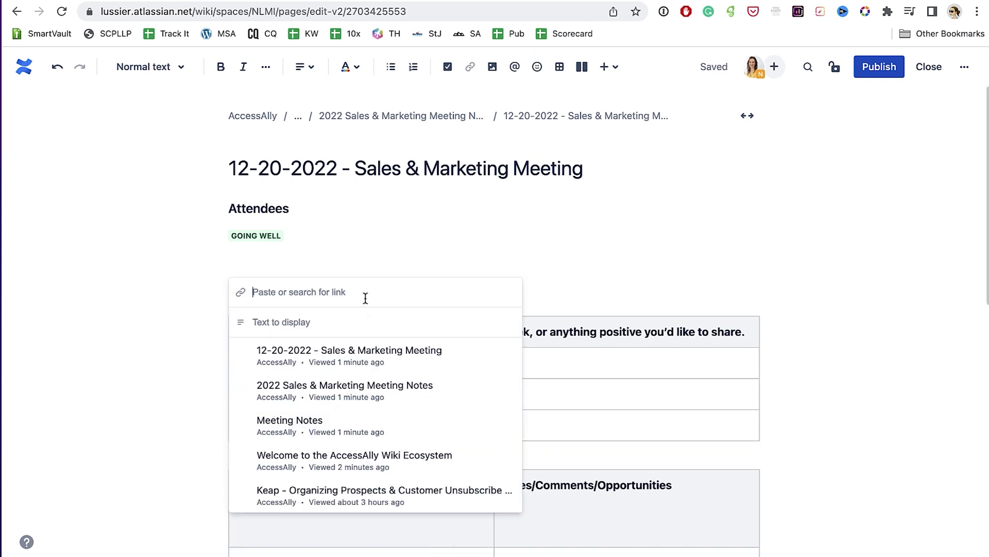
{"action": "left_click", "coordinate": [348, 425]}
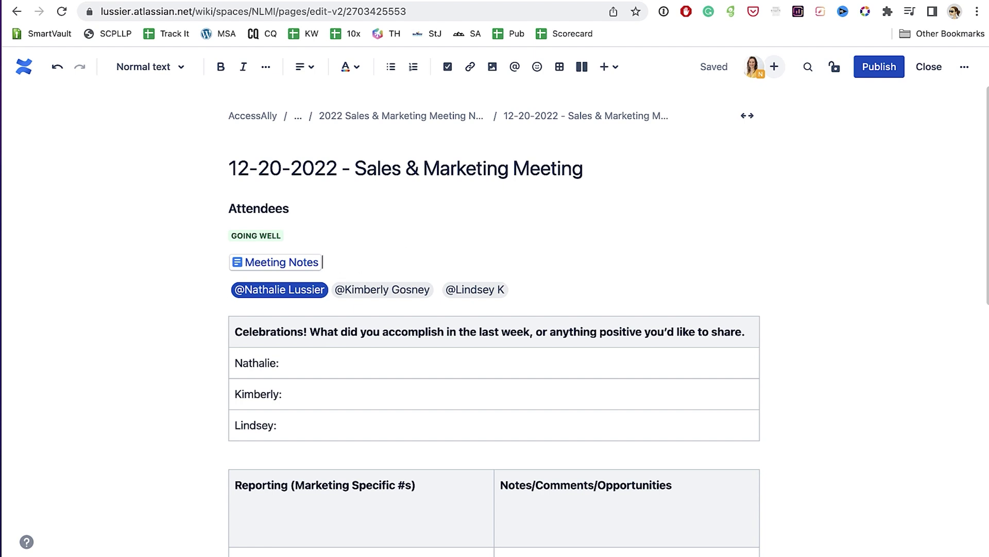
{"action": "key", "text": "BackSpace"}
{"action": "key", "text": "BackSpace"}
{"action": "key", "text": "BackSpace"}
{"action": "key", "text": "BackSpace"}
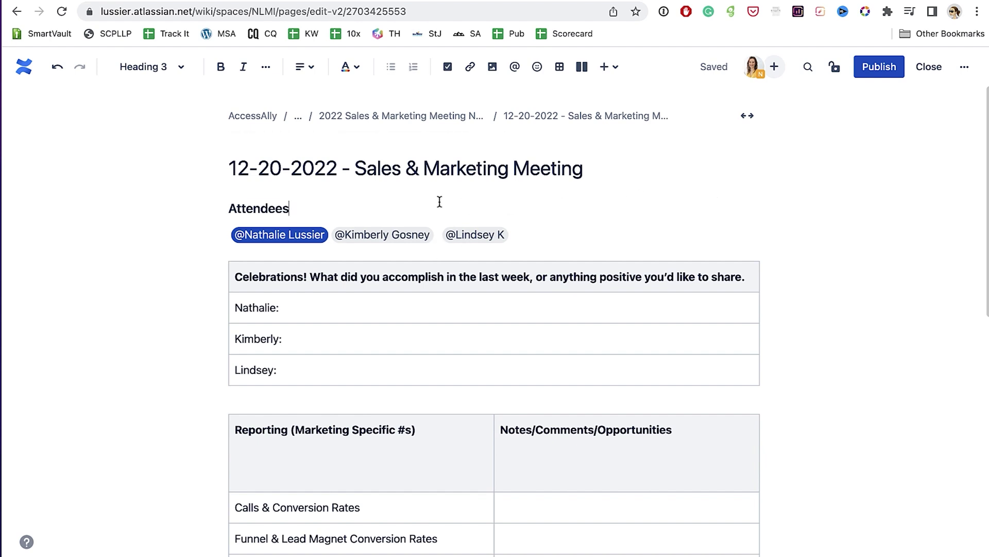
{"action": "key", "text": "Return"}
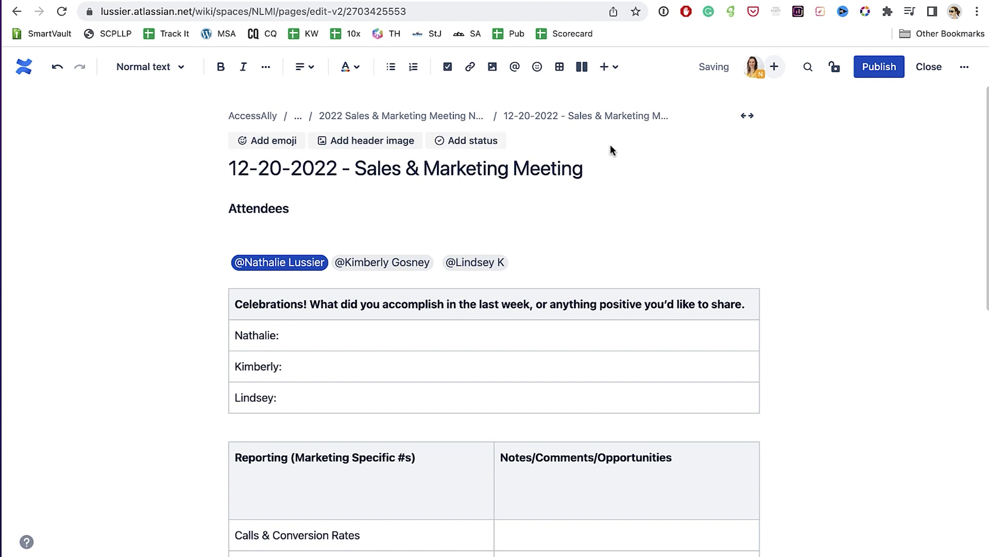
- Look through the insert elements list and close it without adding anything
{"action": "left_click", "coordinate": [623, 71]}
{"action": "scroll", "coordinate": [642, 194], "scroll_direction": "down", "scroll_amount": 5}
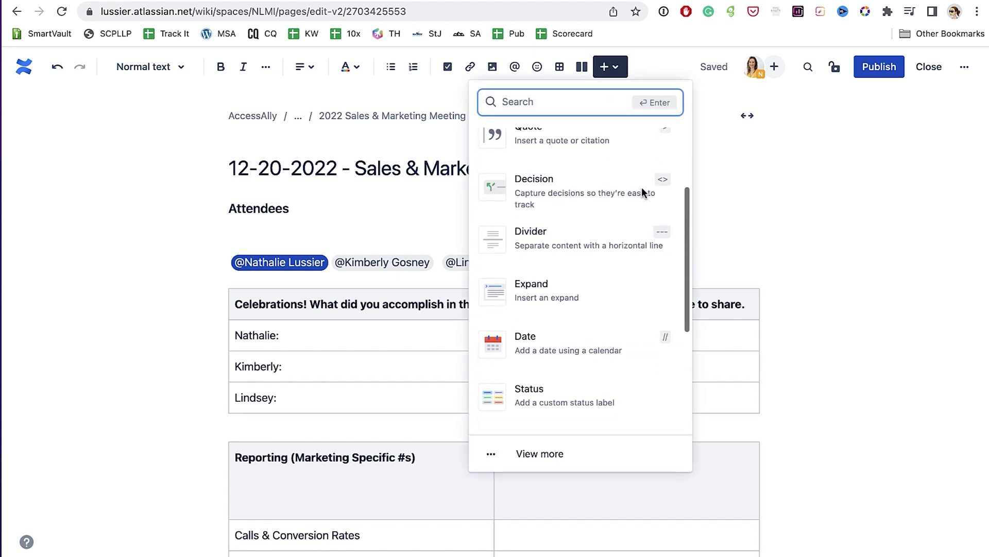
{"action": "scroll", "coordinate": [628, 226], "scroll_direction": "down", "scroll_amount": 3}
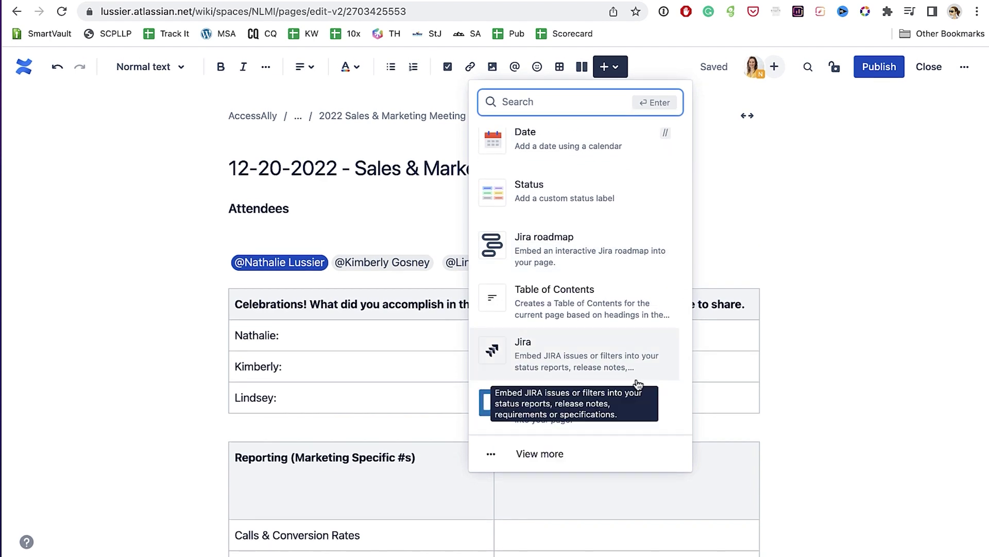
{"action": "scroll", "coordinate": [636, 379], "scroll_direction": "up", "scroll_amount": 8}
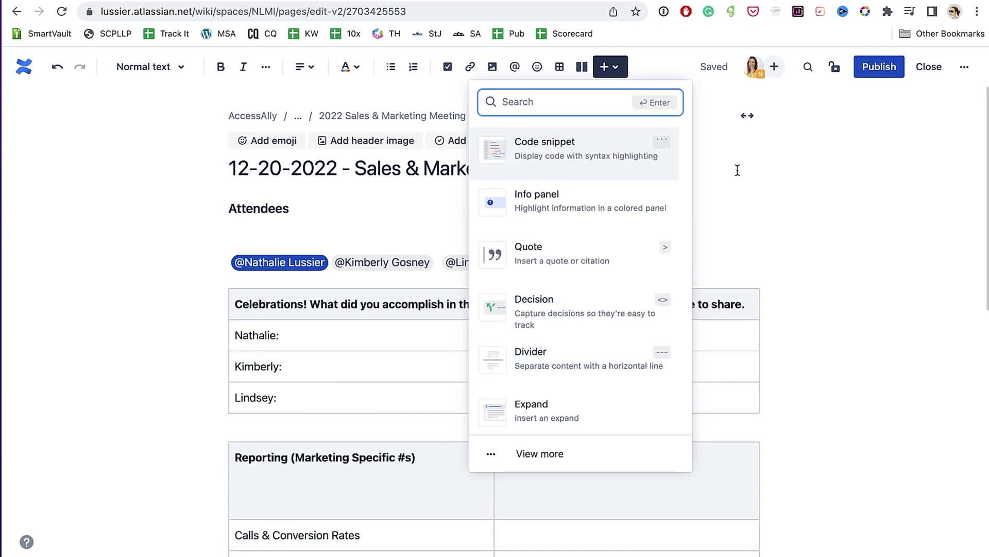
{"action": "left_click", "coordinate": [738, 170]}
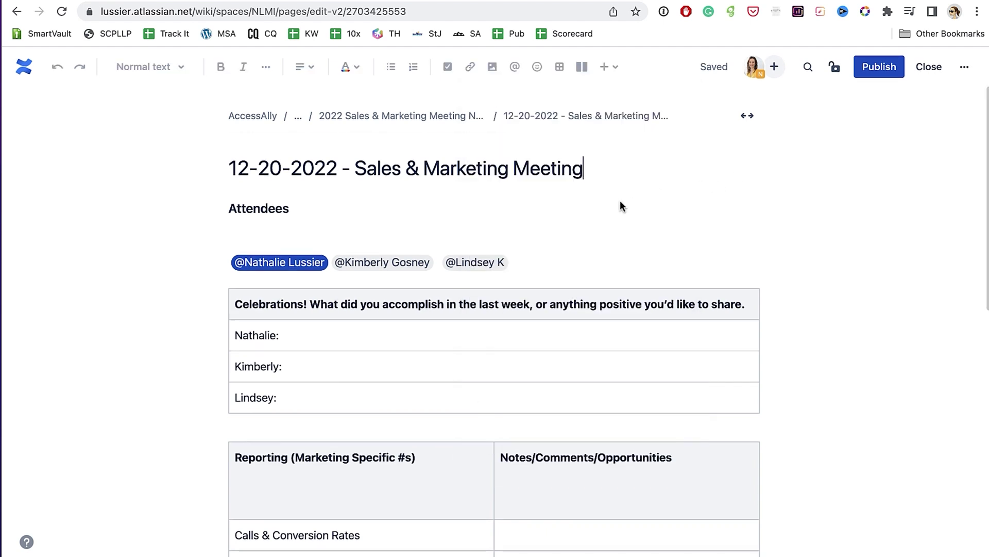
- Delete the empty line below Attendees and publish the page
{"action": "type", "text": "["}
{"action": "left_click", "coordinate": [265, 231]}
{"action": "key", "text": "BackSpace"}
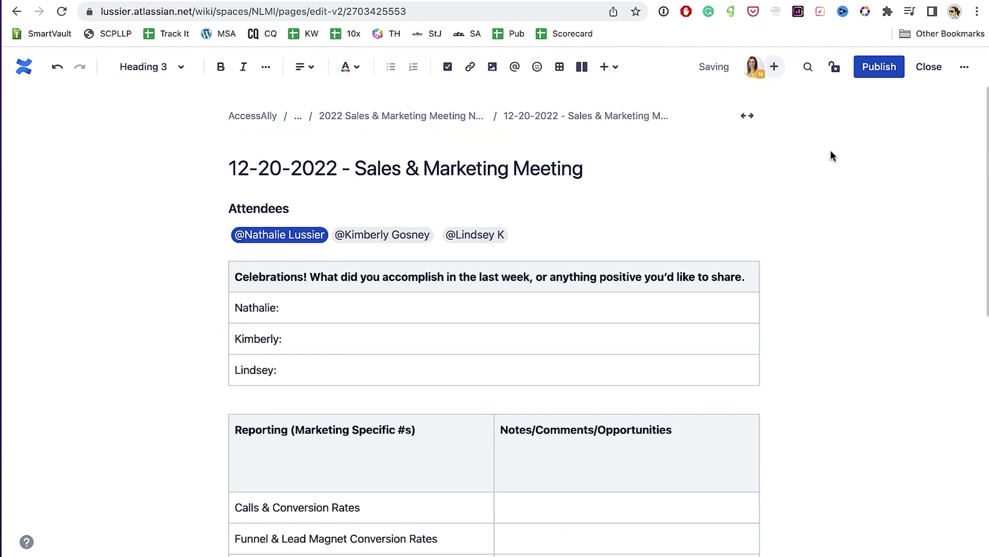
{"action": "left_click", "coordinate": [965, 68]}
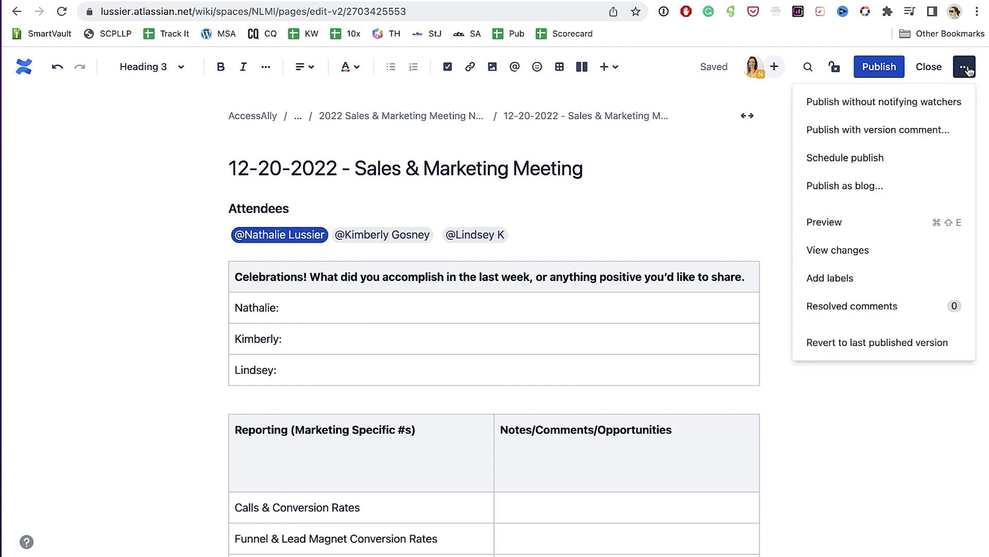
{"action": "left_click", "coordinate": [964, 69]}
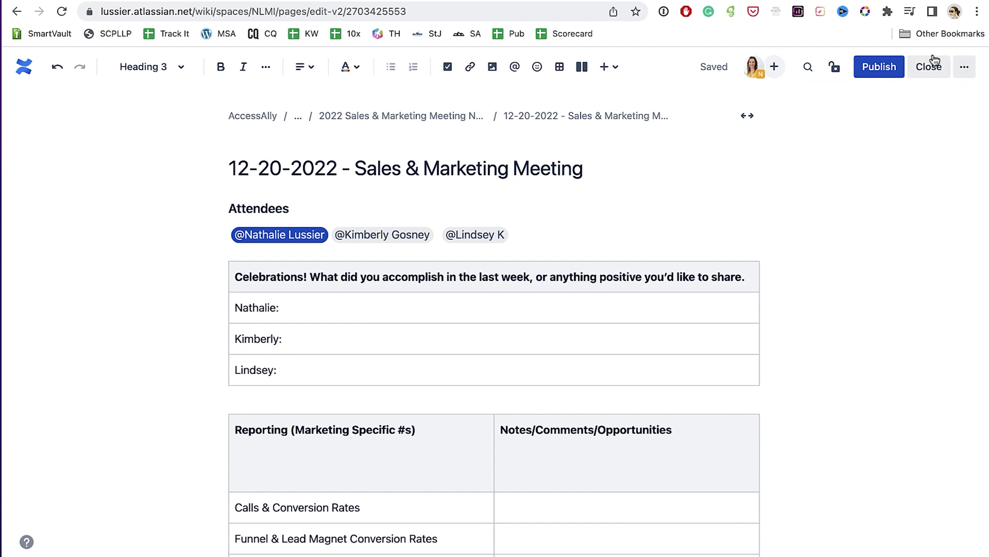
{"action": "left_click", "coordinate": [880, 67]}
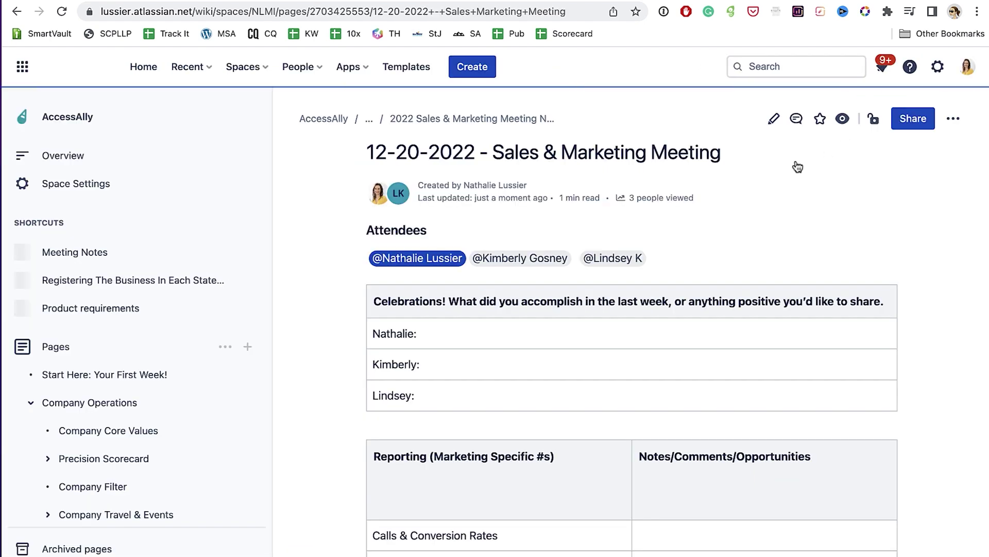
- Reopen the page for editing and apply the seedling photo as its header image
{"action": "key", "text": "e"}
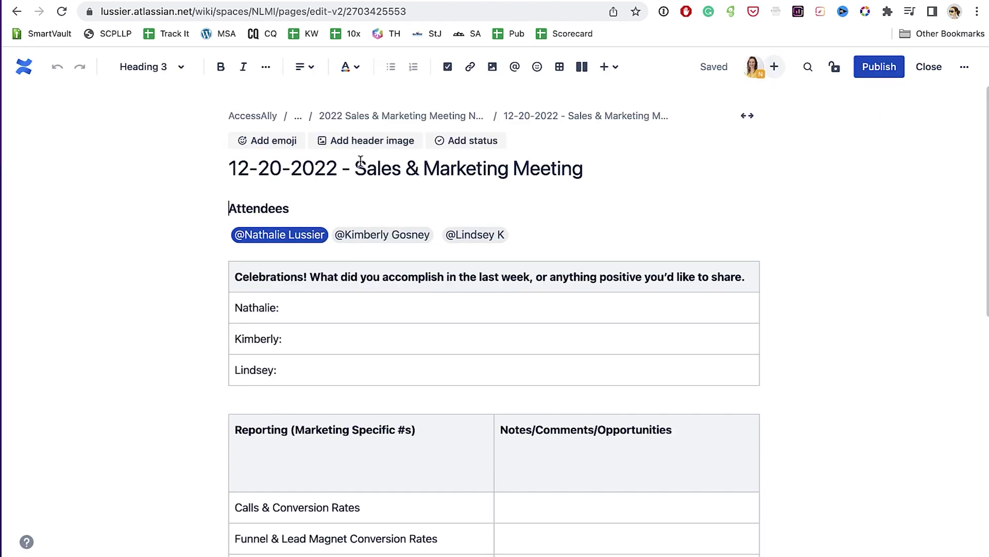
{"action": "left_click", "coordinate": [351, 142]}
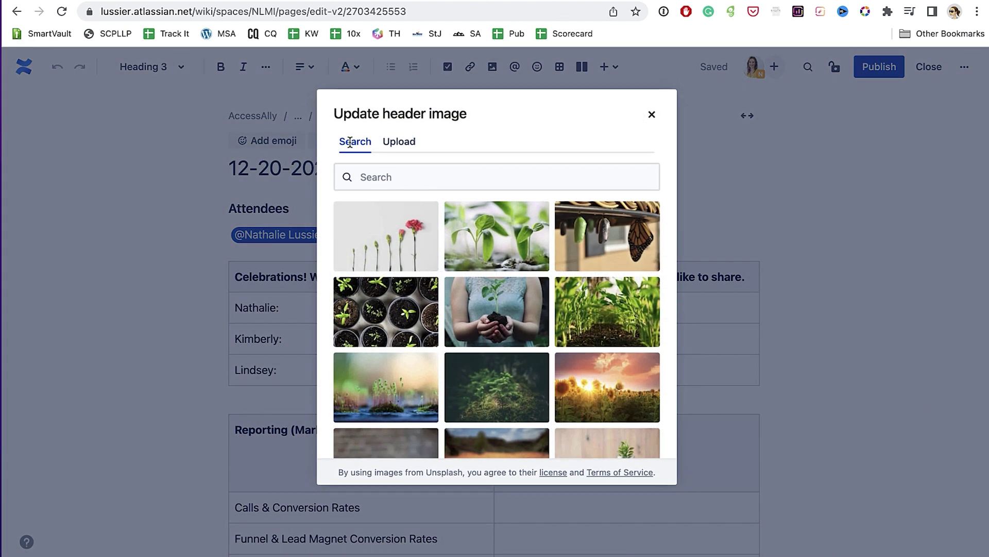
{"action": "left_click", "coordinate": [503, 242]}
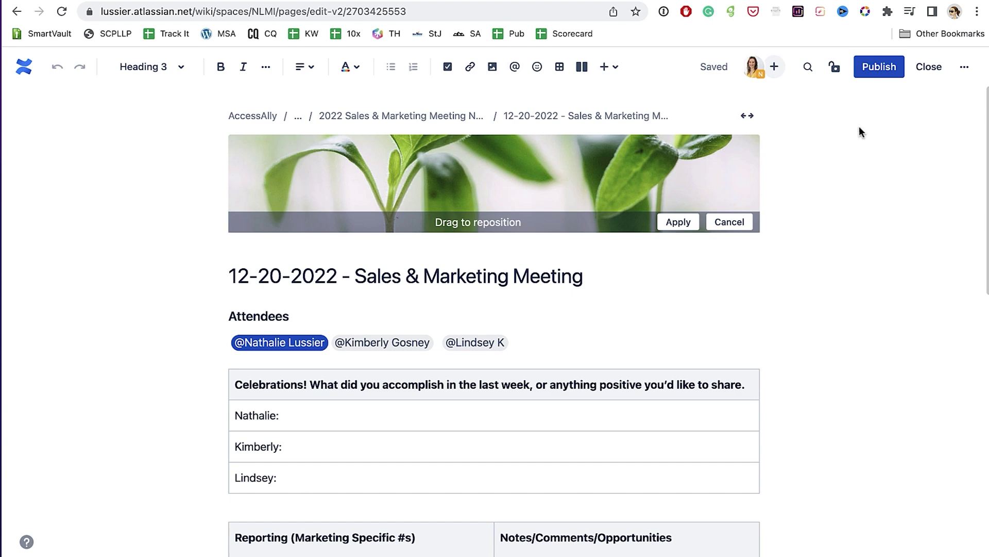
{"action": "left_click", "coordinate": [678, 222]}
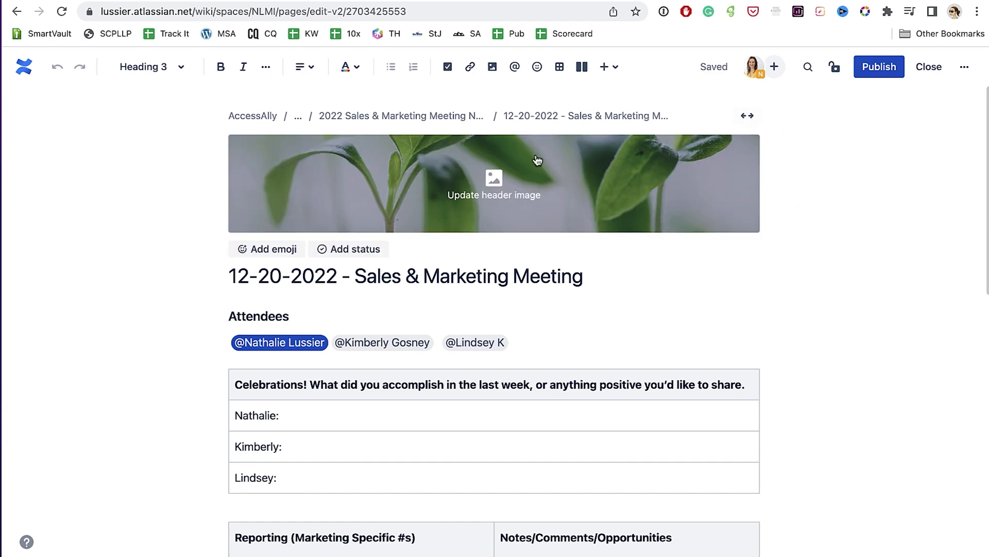
- Put a party popper emoji before the title and publish the page again
{"action": "left_click", "coordinate": [251, 249]}
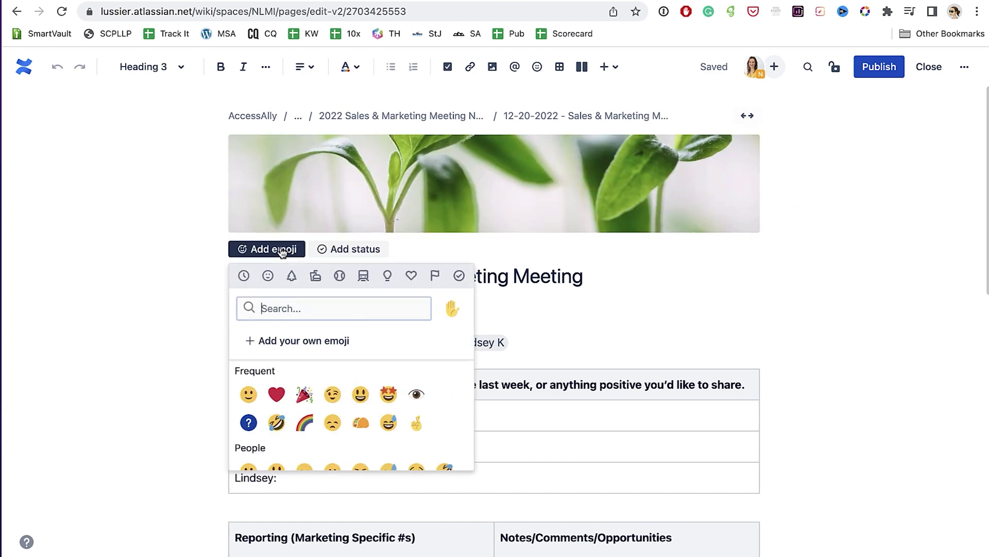
{"action": "left_click", "coordinate": [303, 395]}
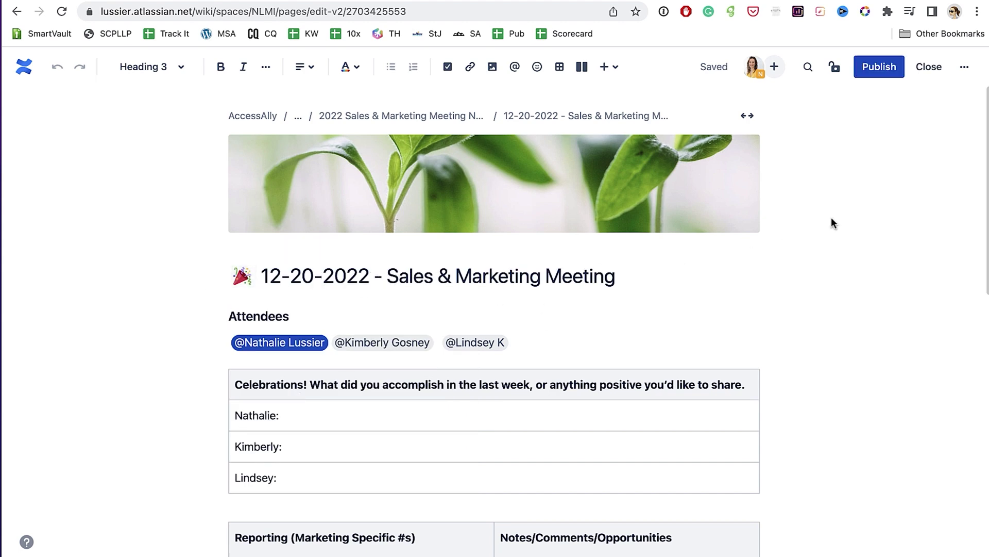
{"action": "left_click", "coordinate": [879, 69]}
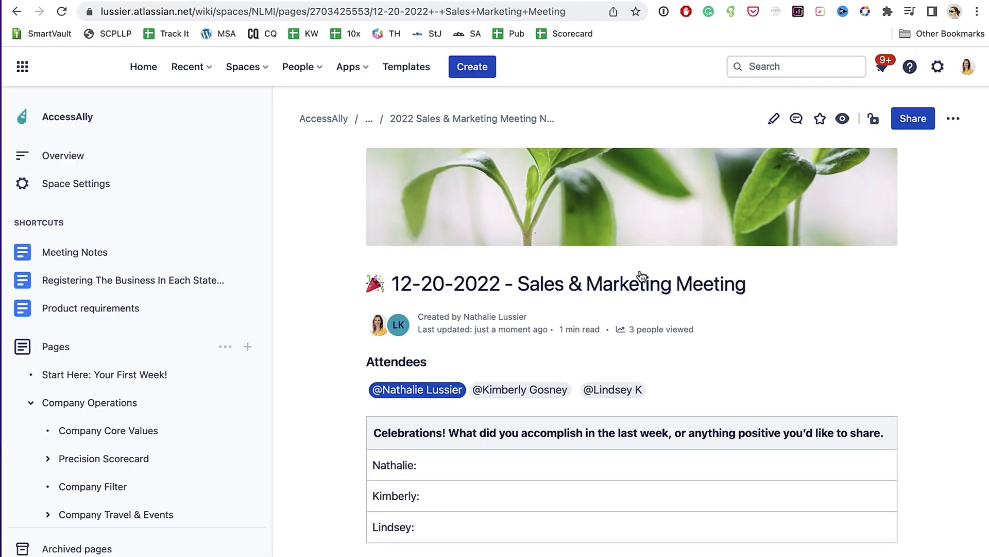
- Scroll the Pages tree to the 12-20-2022 entry under 2022 Sales & Marketing Meeting Notes
{"action": "scroll", "coordinate": [128, 408], "scroll_direction": "down", "scroll_amount": 15}
{"action": "scroll", "coordinate": [148, 353], "scroll_direction": "down", "scroll_amount": 7}
{"action": "scroll", "coordinate": [145, 355], "scroll_direction": "up", "scroll_amount": 3}
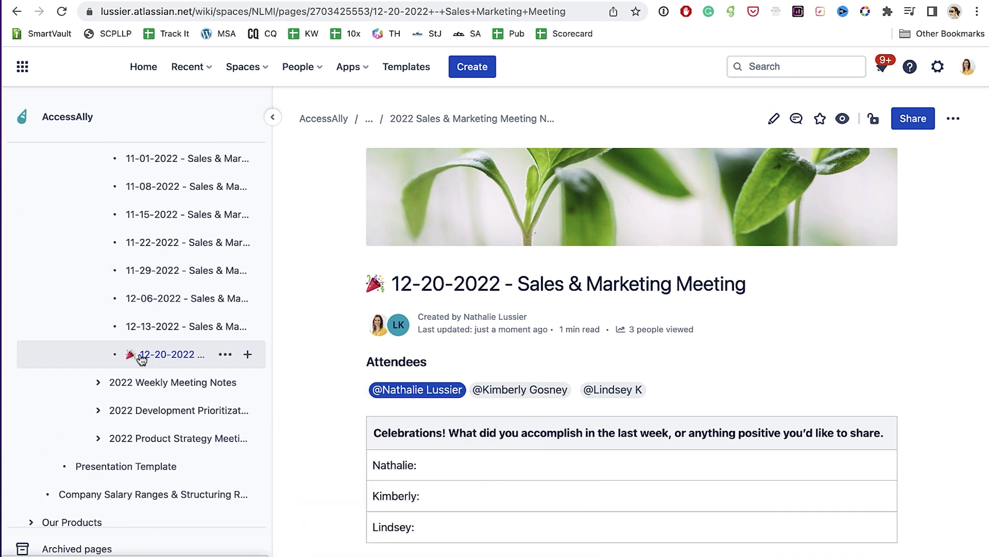